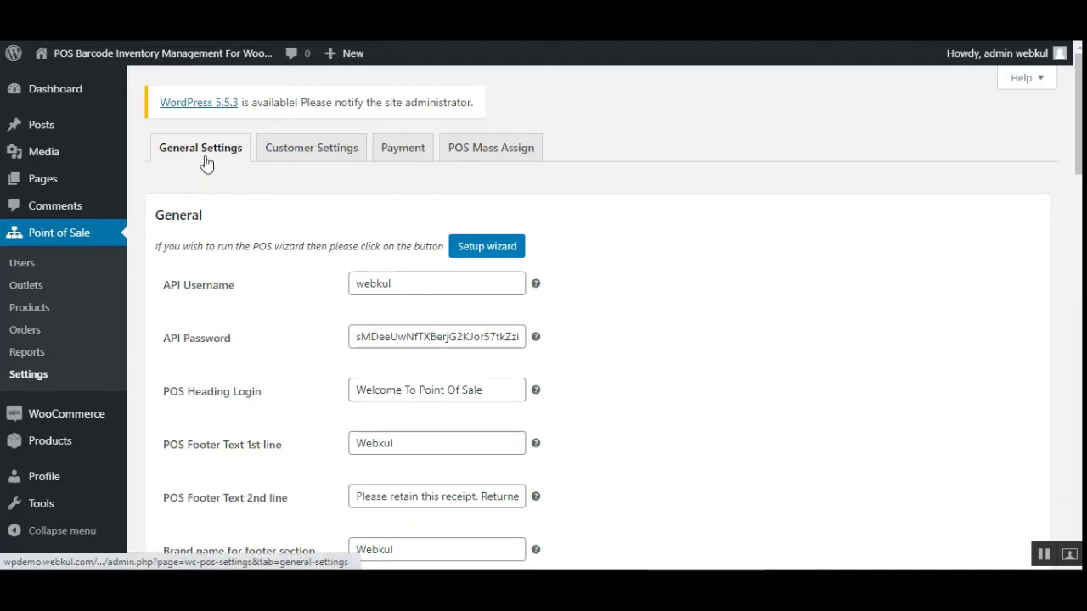
{"action": "scroll", "coordinate": [595, 315], "scroll_direction": "down", "scroll_amount": 3}
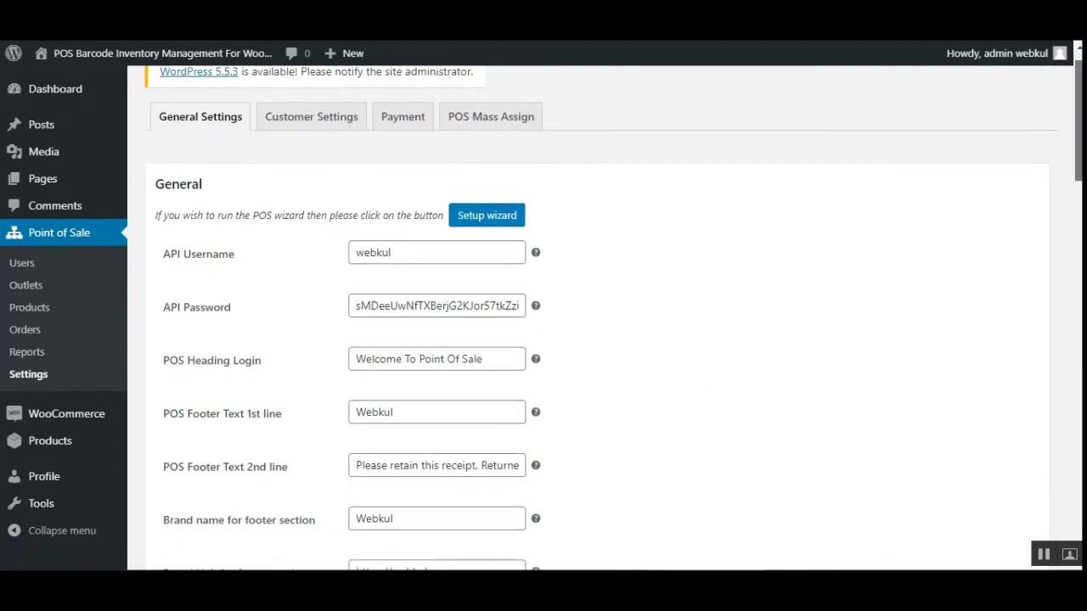
{"action": "scroll", "coordinate": [894, 287], "scroll_direction": "down", "scroll_amount": 3}
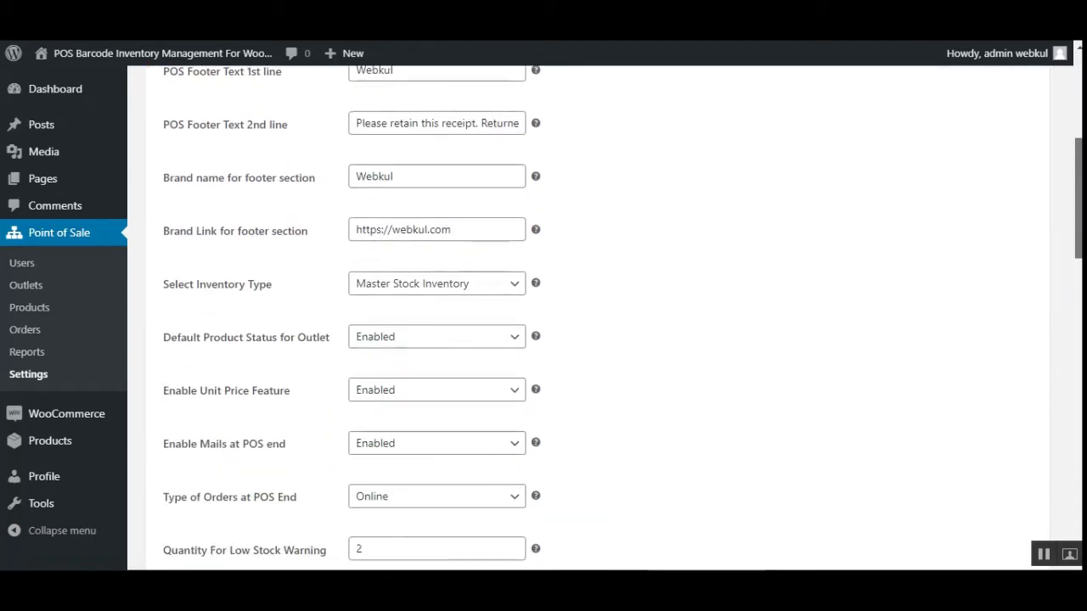
{"action": "scroll", "coordinate": [893, 287], "scroll_direction": "down", "scroll_amount": 1}
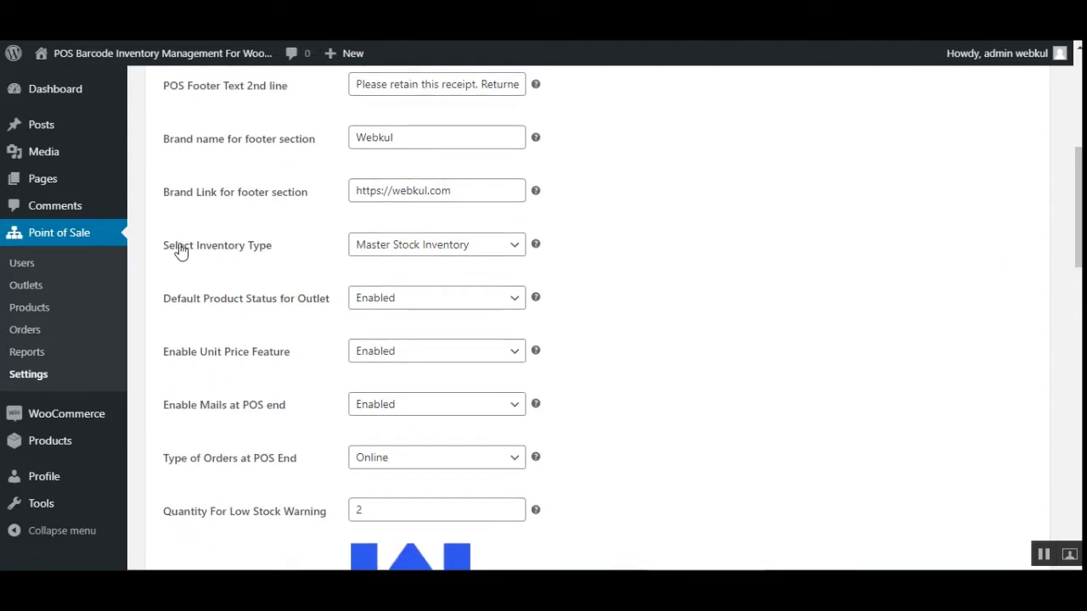
{"action": "left_click_drag", "start_coordinate": [174, 249], "coordinate": [267, 255]}
{"action": "left_click", "coordinate": [515, 246]}
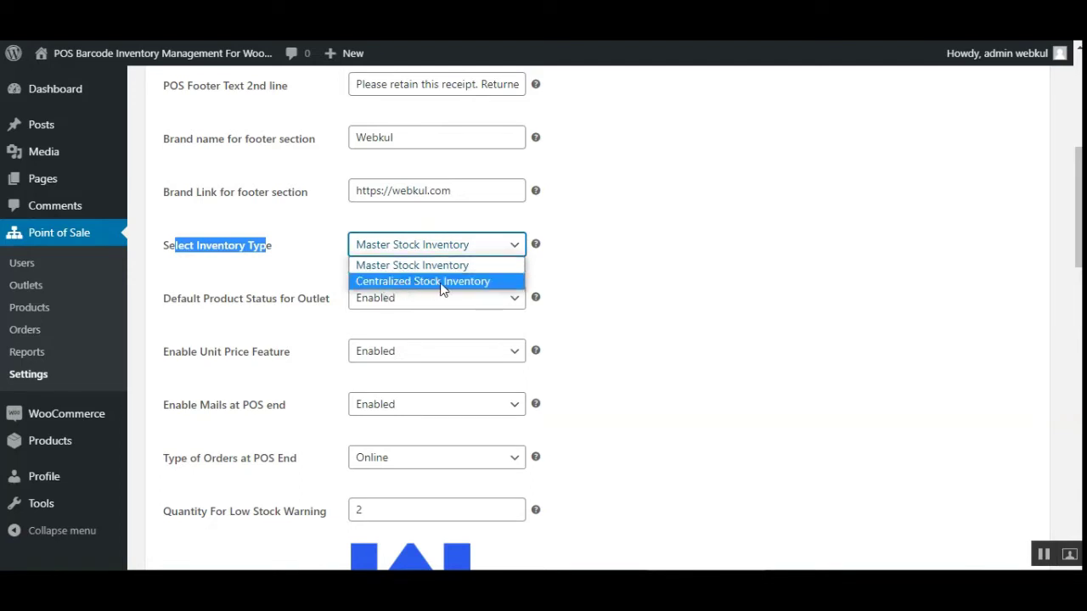
{"action": "left_click", "coordinate": [596, 289]}
{"action": "left_click", "coordinate": [435, 248]}
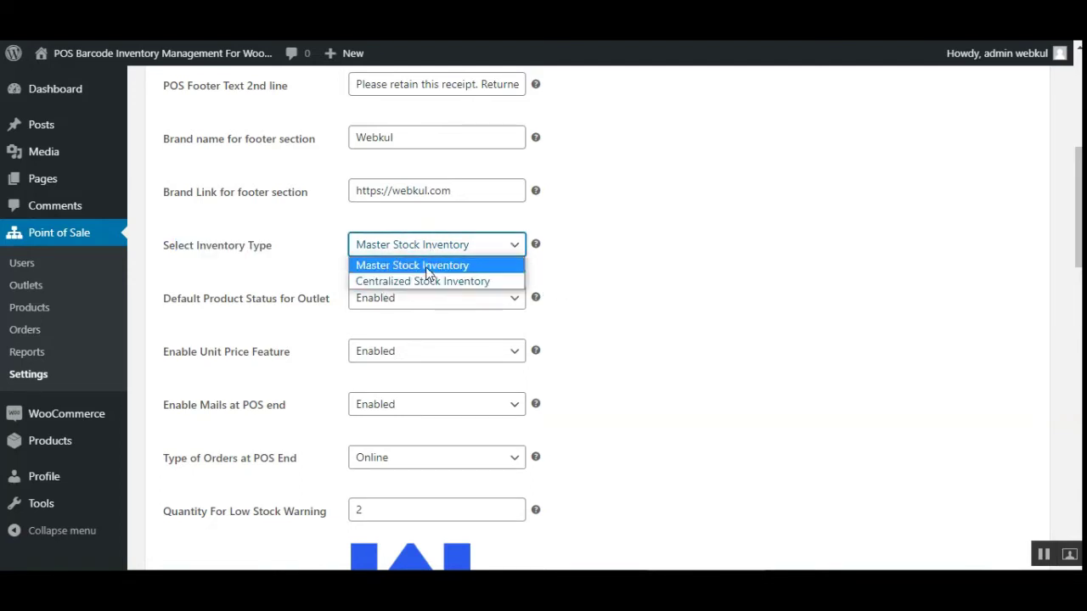
{"action": "left_click", "coordinate": [633, 281]}
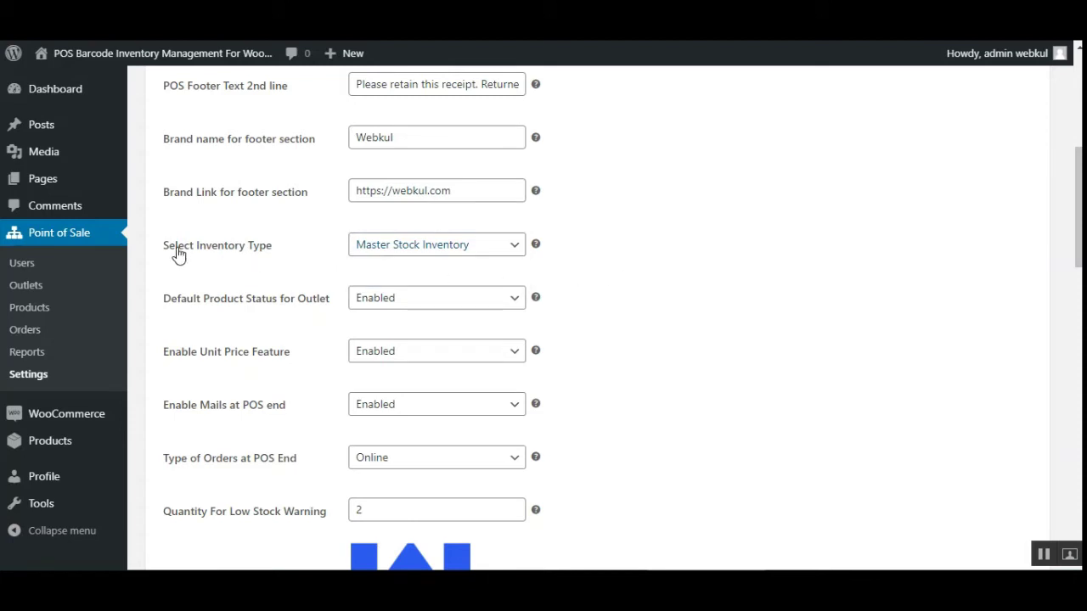
{"action": "left_click_drag", "start_coordinate": [178, 249], "coordinate": [237, 264]}
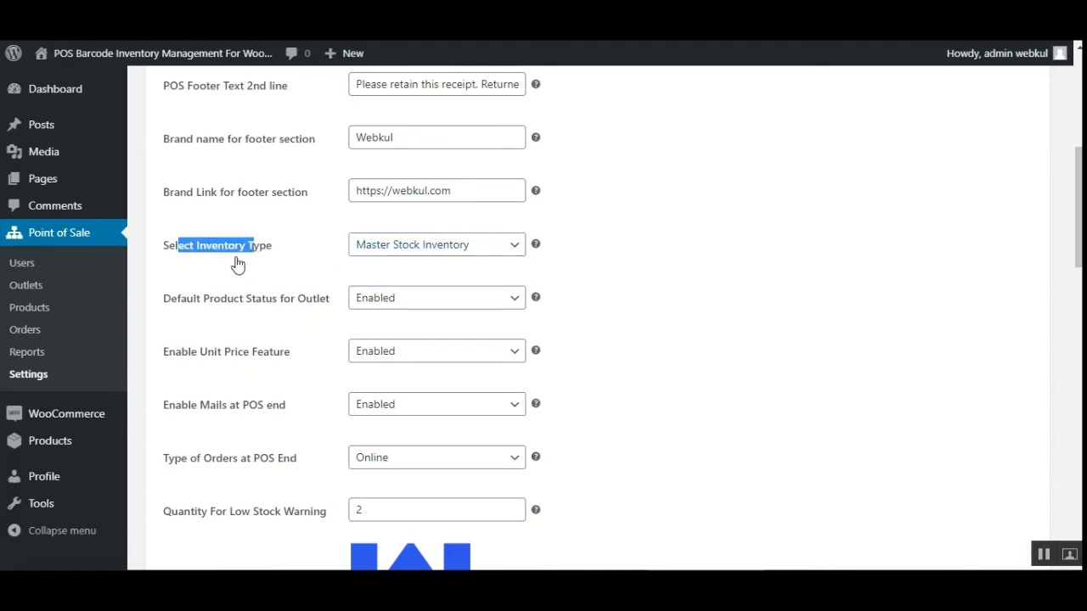
{"action": "left_click", "coordinate": [439, 253]}
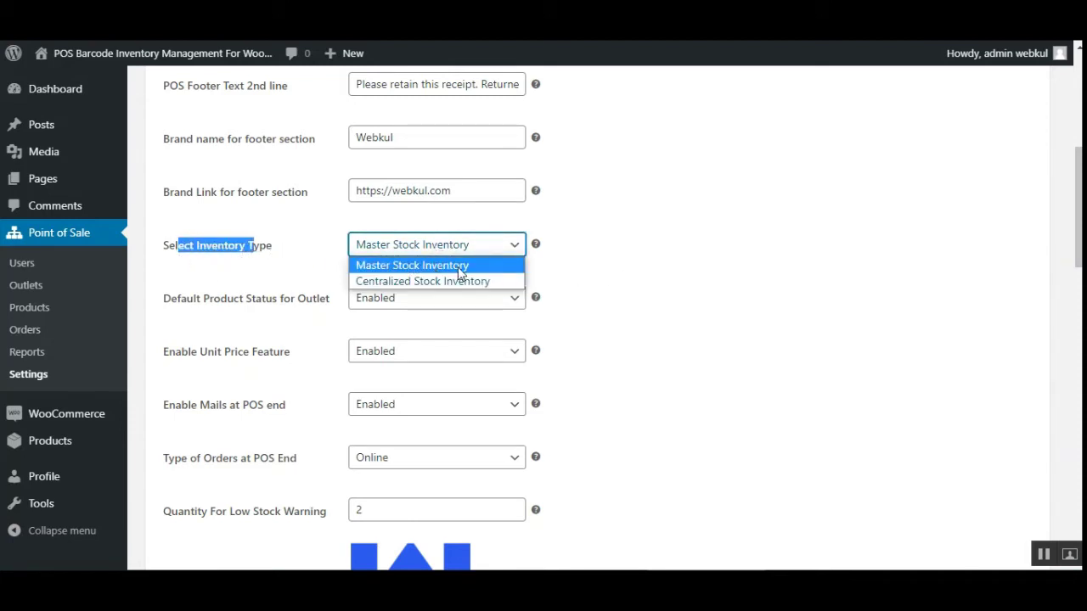
{"action": "left_click", "coordinate": [624, 260]}
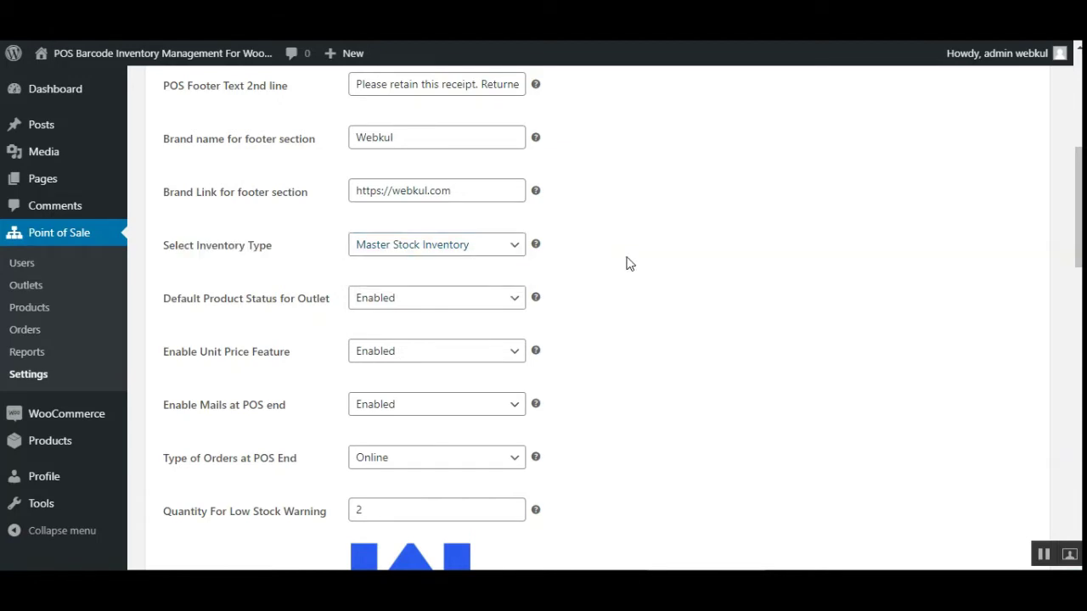
{"action": "scroll", "coordinate": [608, 239], "scroll_direction": "up", "scroll_amount": 1}
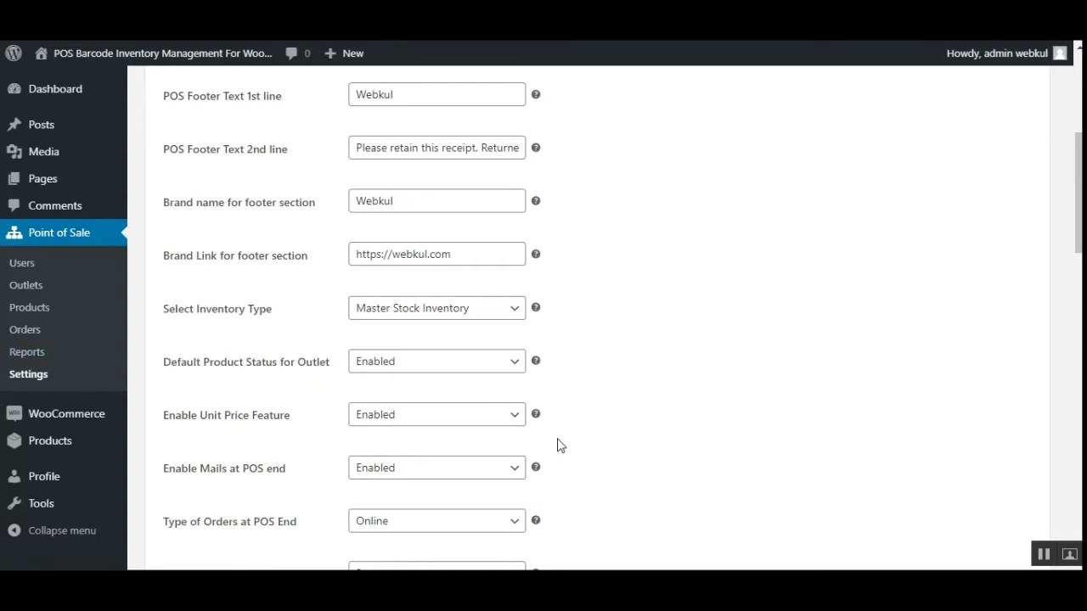
Open the first outlet's edit form to view its New York, 10001 address and payment options.
{"action": "left_click", "coordinate": [37, 293]}
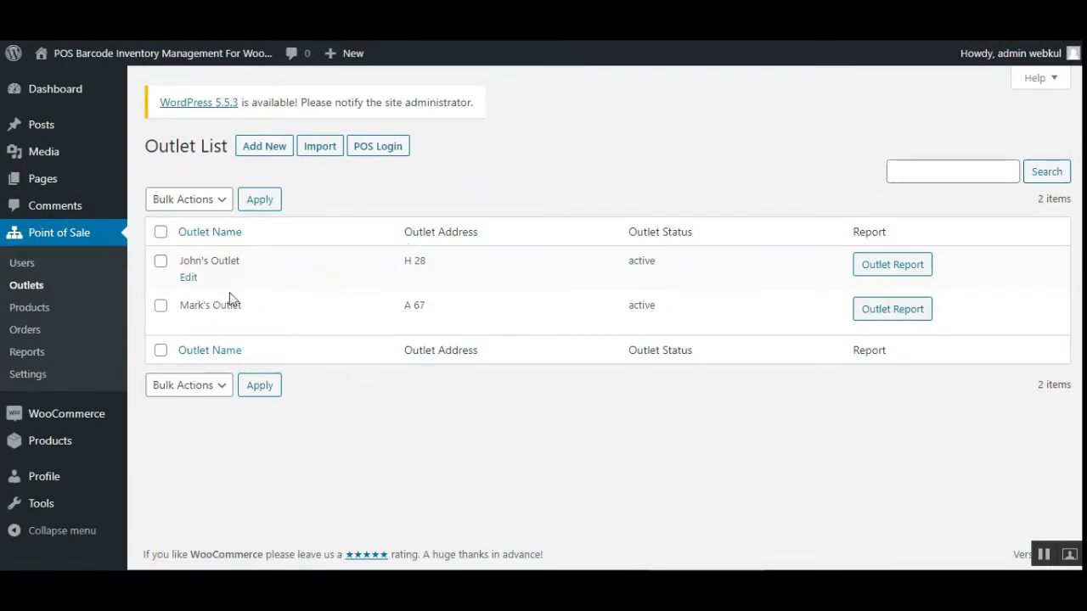
{"action": "mouse_move", "coordinate": [198, 283]}
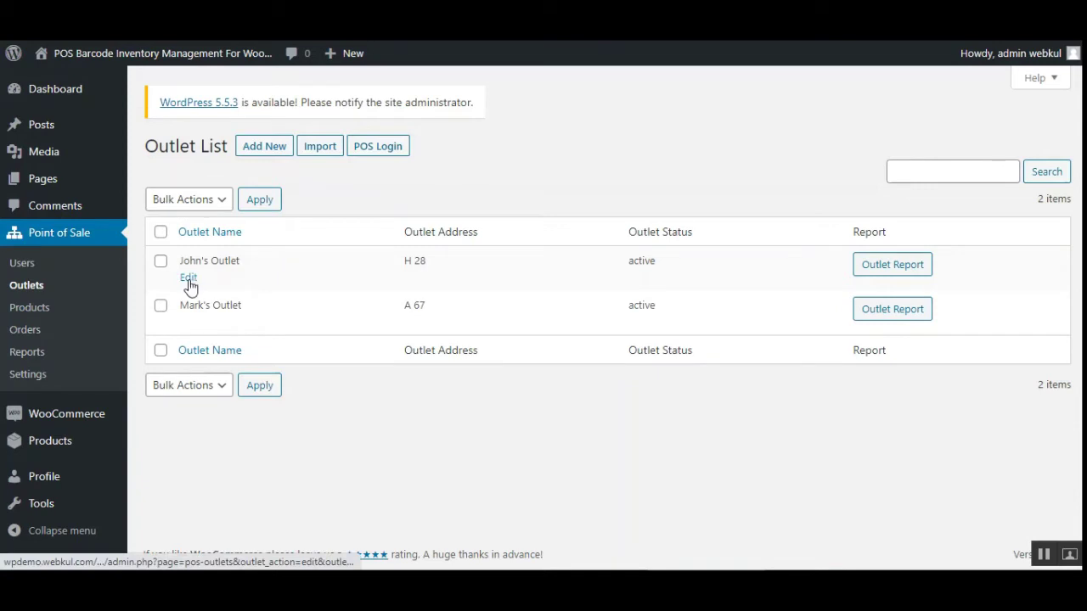
{"action": "left_click", "coordinate": [188, 280]}
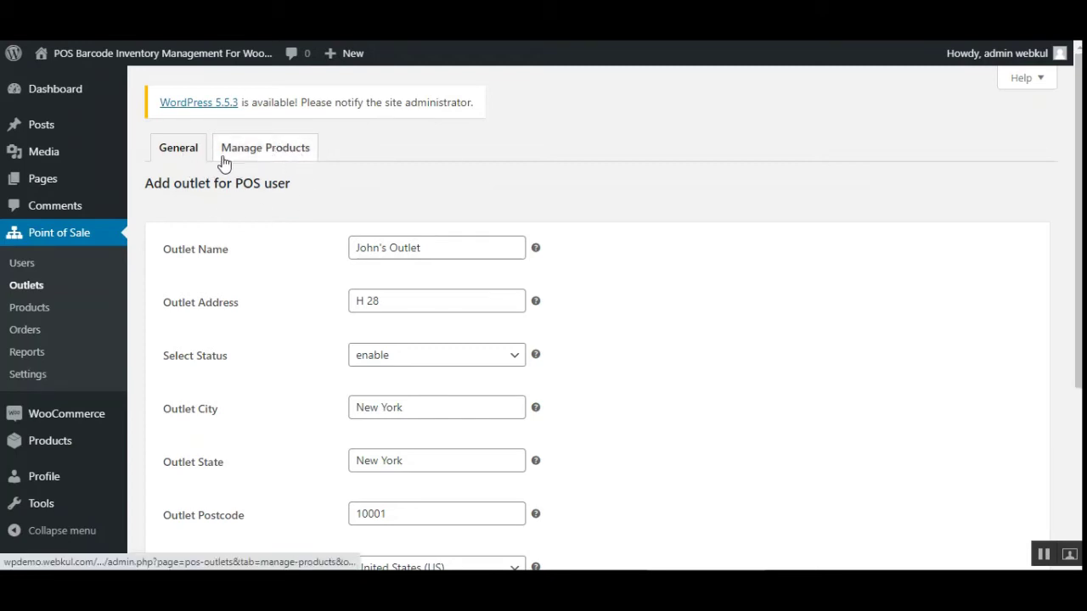
{"action": "scroll", "coordinate": [921, 219], "scroll_direction": "down", "scroll_amount": 2}
{"action": "scroll", "coordinate": [908, 428], "scroll_direction": "down", "scroll_amount": 2}
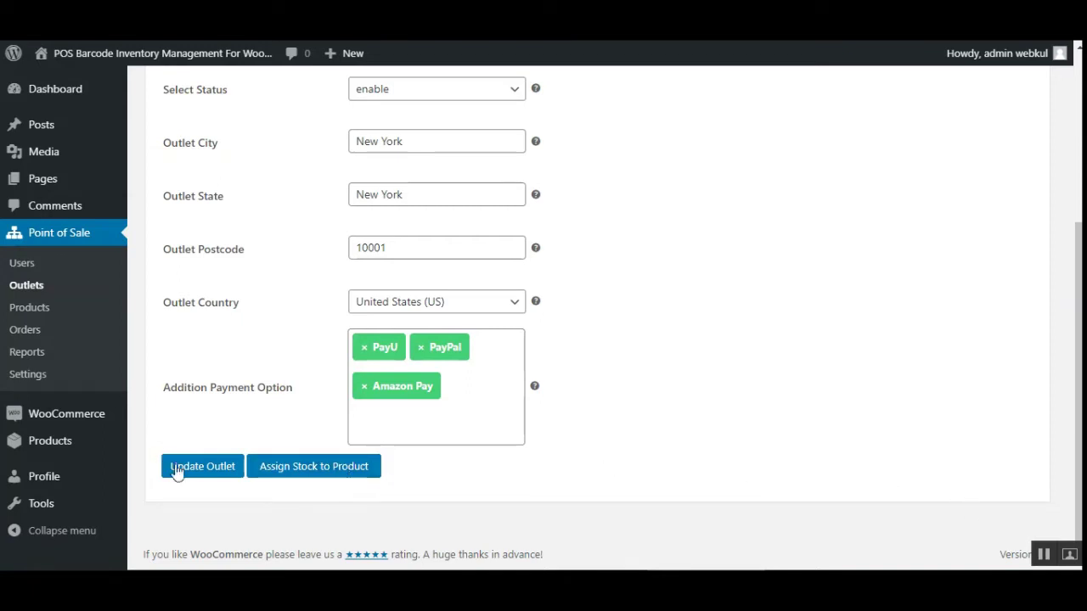
Assign Premium Quality master stock 100 and POS stock 50, enabled, and update it.
{"action": "left_click", "coordinate": [330, 475]}
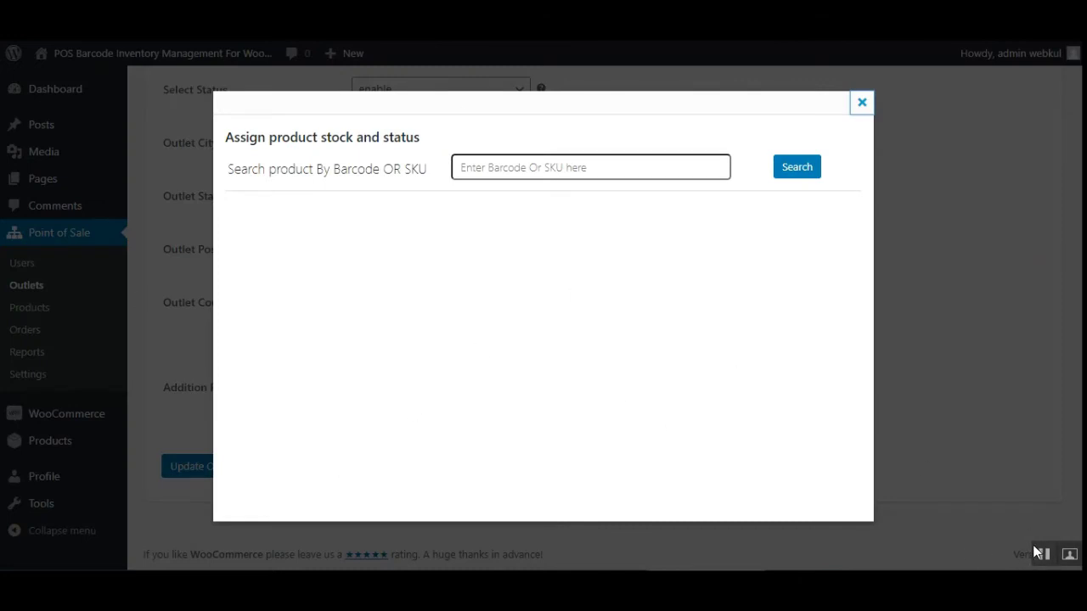
{"action": "left_click", "coordinate": [639, 370]}
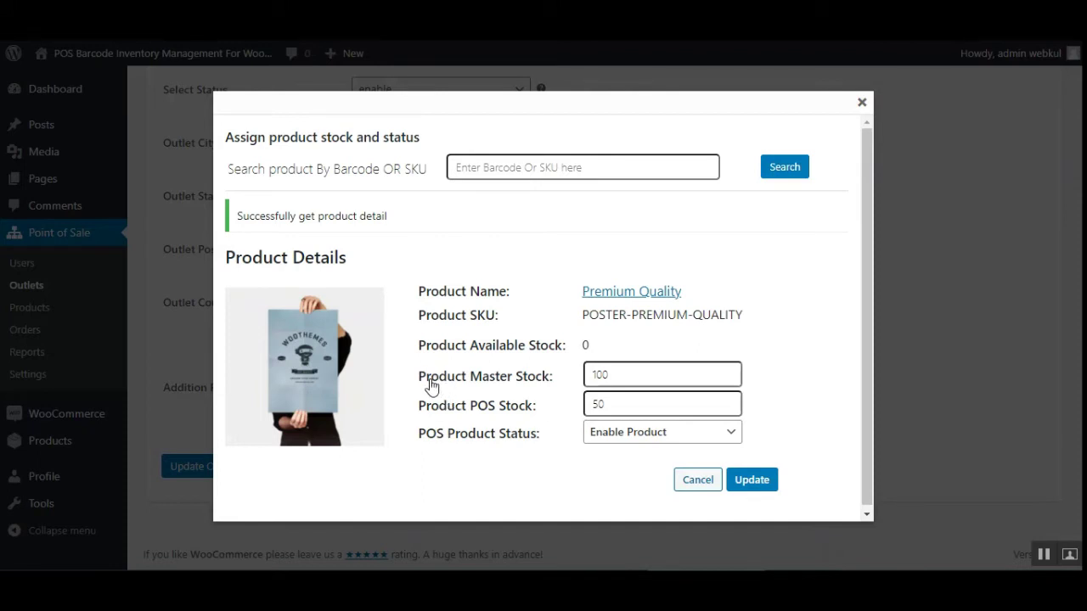
{"action": "left_click_drag", "start_coordinate": [431, 379], "coordinate": [531, 388]}
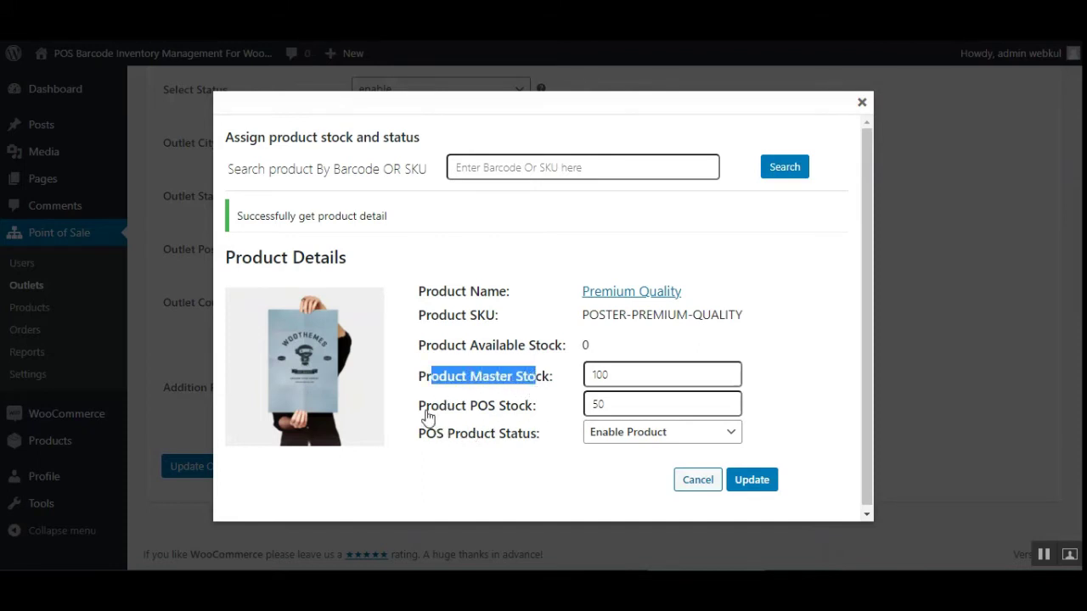
{"action": "left_click_drag", "start_coordinate": [425, 411], "coordinate": [532, 417]}
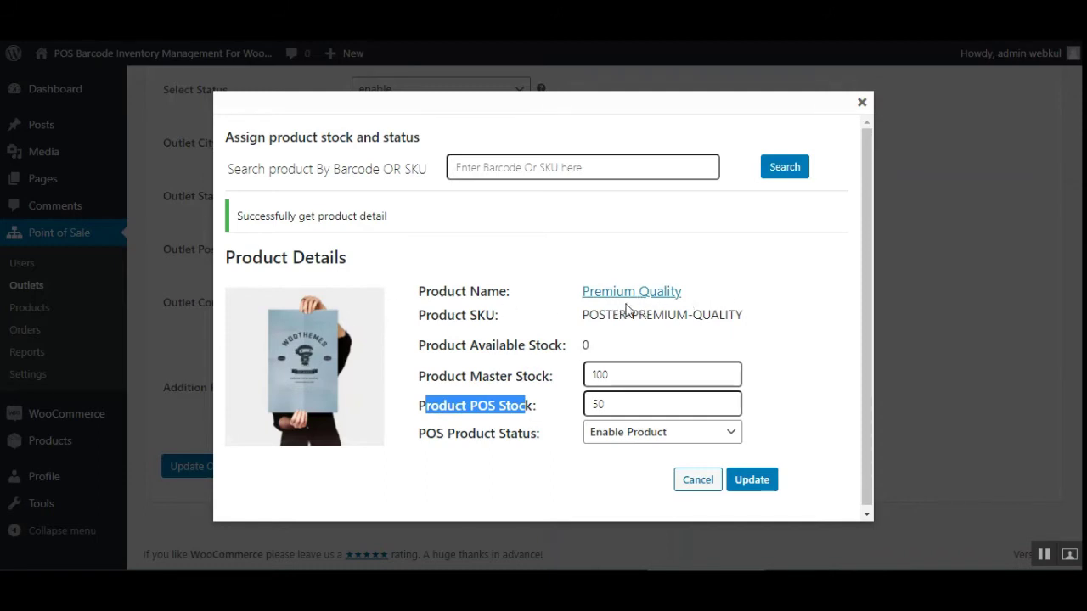
{"action": "left_click", "coordinate": [655, 437]}
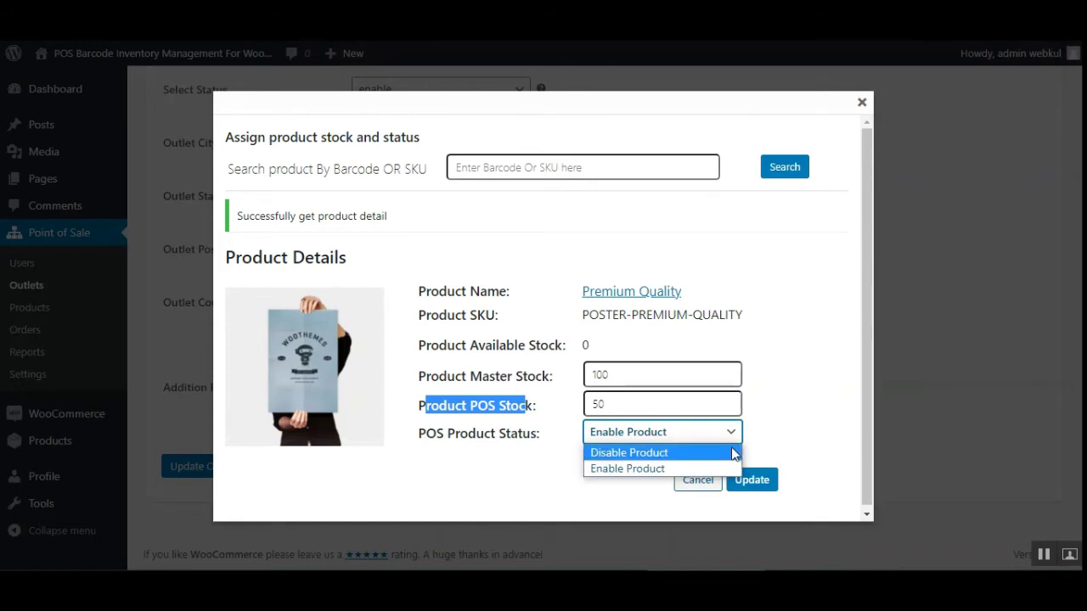
{"action": "left_click", "coordinate": [489, 465]}
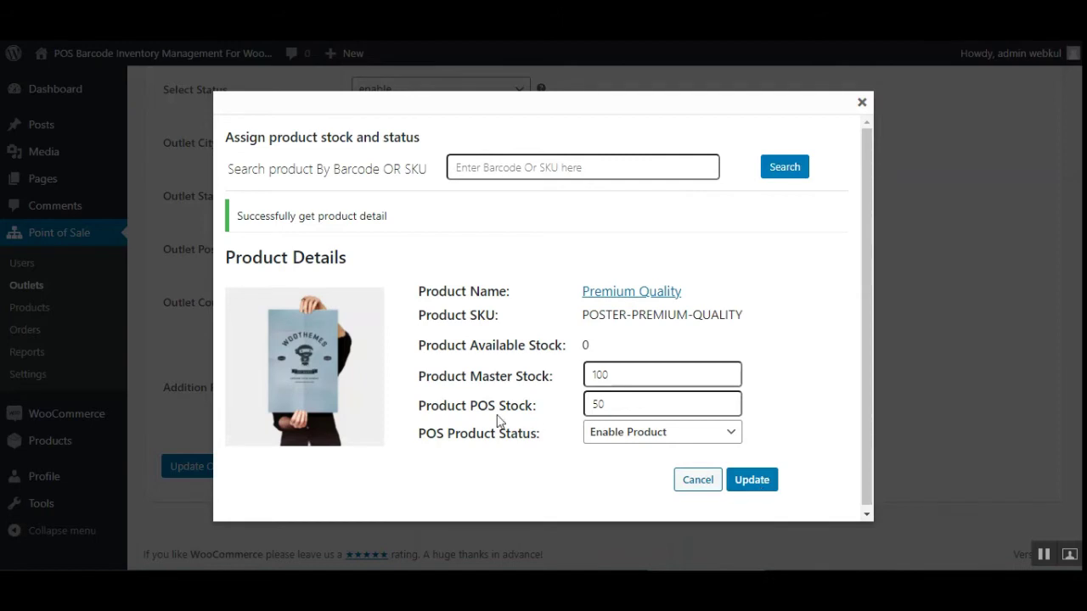
{"action": "left_click", "coordinate": [752, 481]}
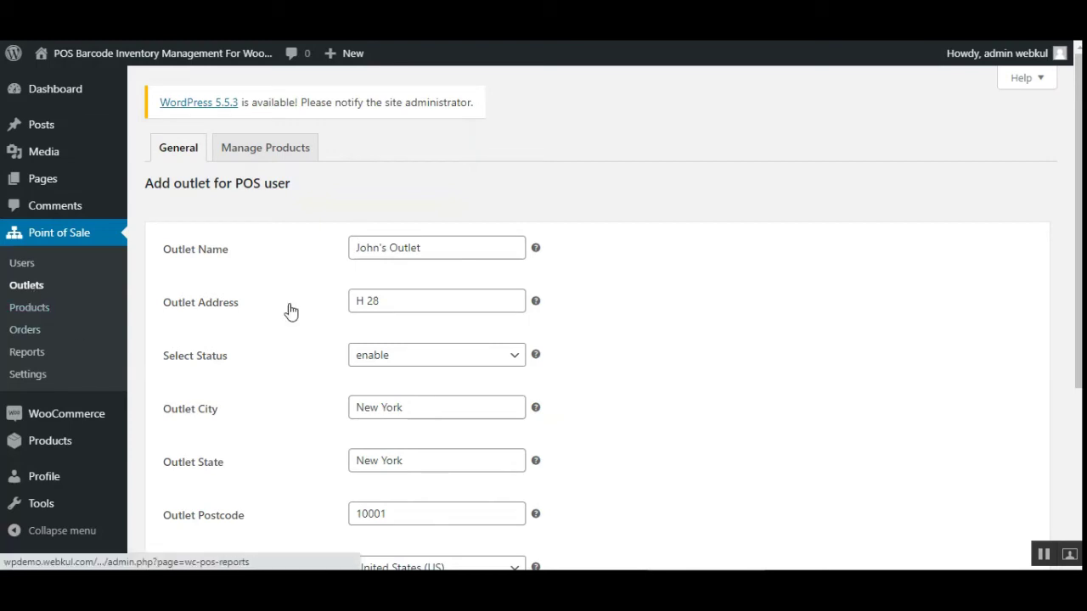
Review the Master, Available and Assigned POS Stock columns in the outlet's Manage Products list.
{"action": "left_click", "coordinate": [287, 156]}
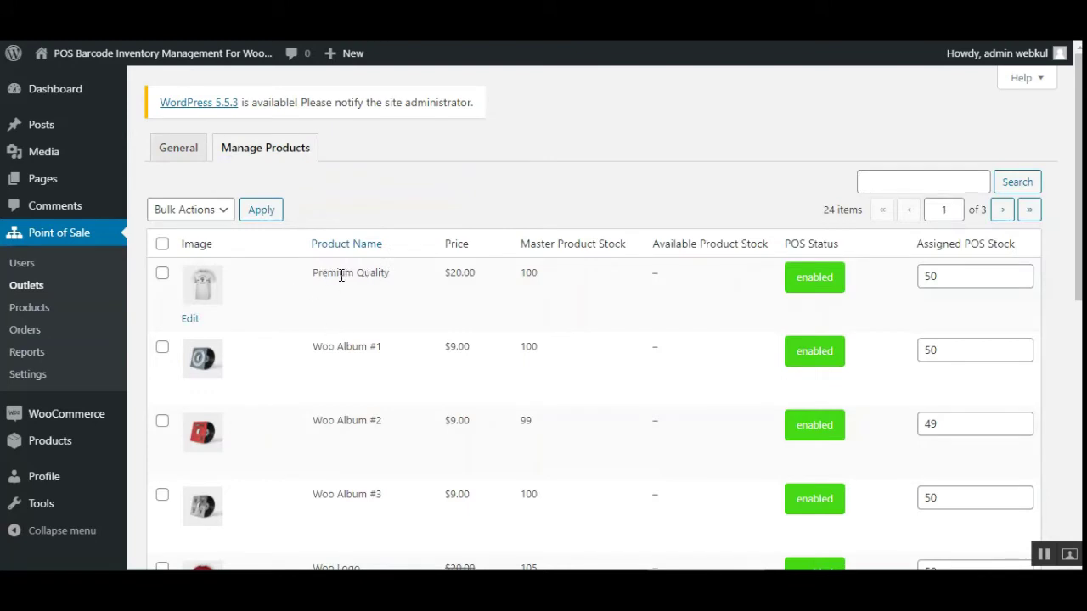
{"action": "left_click_drag", "start_coordinate": [541, 247], "coordinate": [615, 246]}
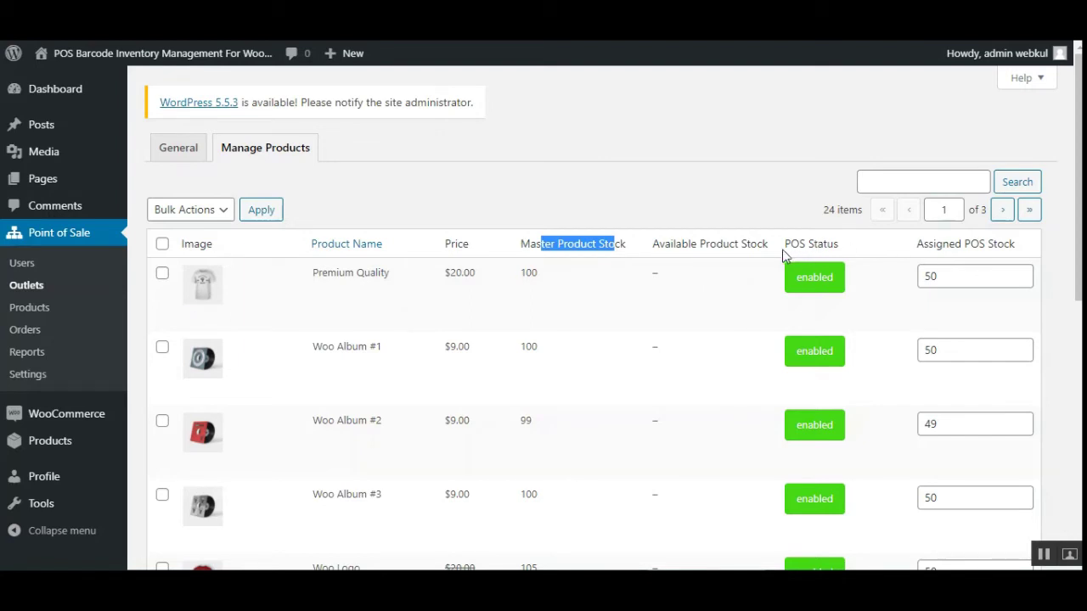
{"action": "left_click_drag", "start_coordinate": [785, 244], "coordinate": [828, 248]}
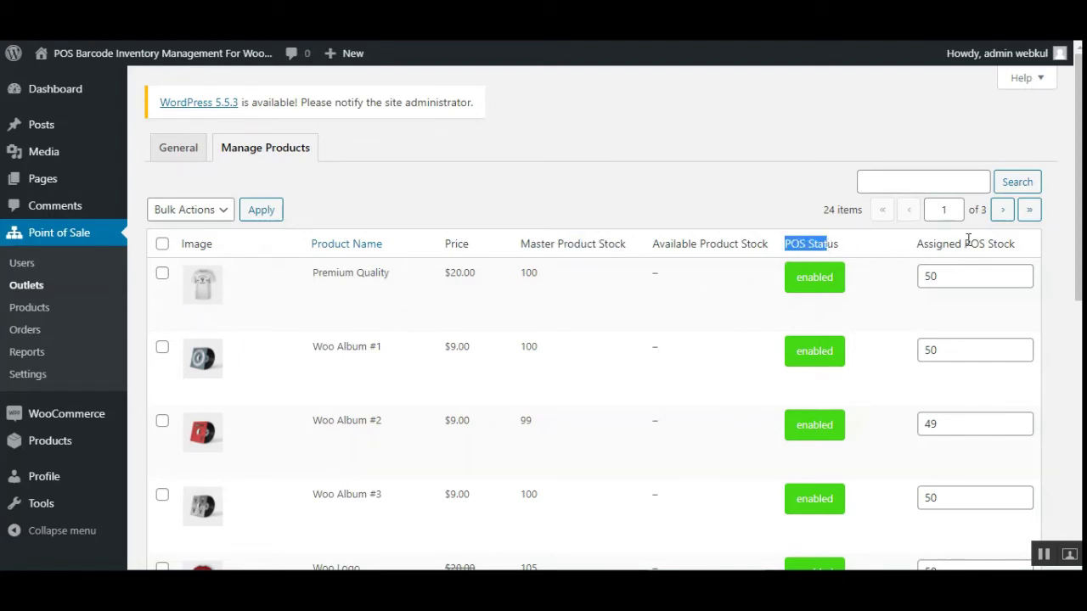
{"action": "left_click_drag", "start_coordinate": [932, 249], "coordinate": [1002, 249]}
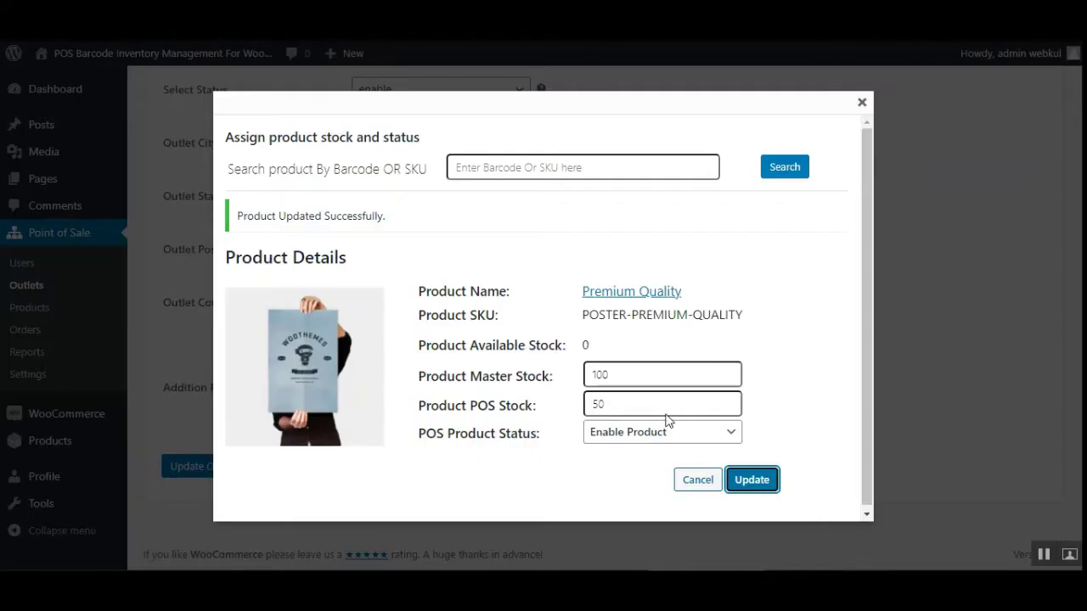
{"action": "left_click", "coordinate": [667, 434]}
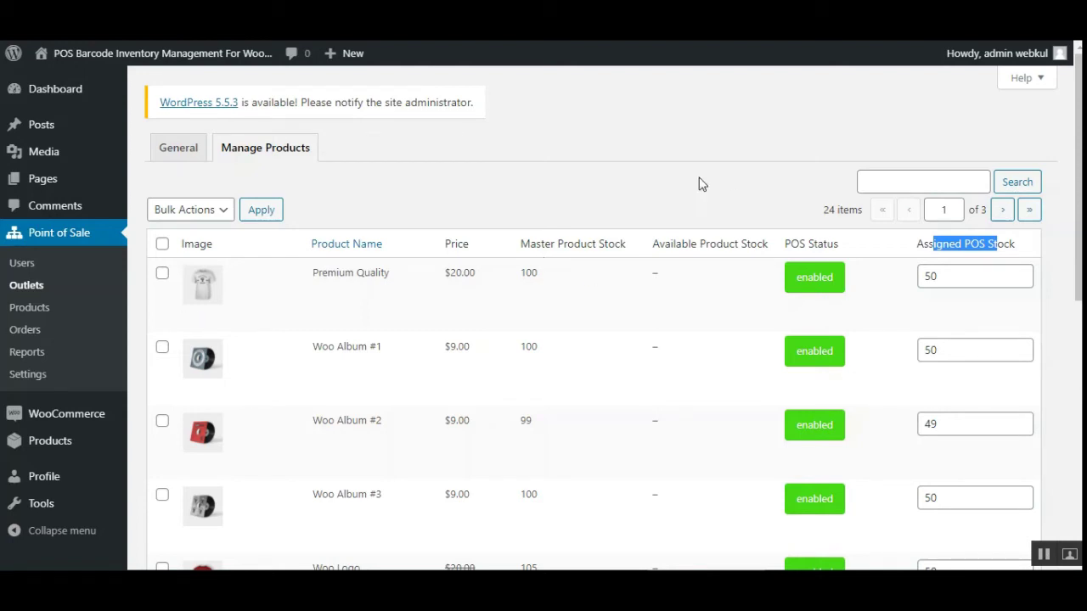
{"action": "left_click_drag", "start_coordinate": [653, 245], "coordinate": [758, 244]}
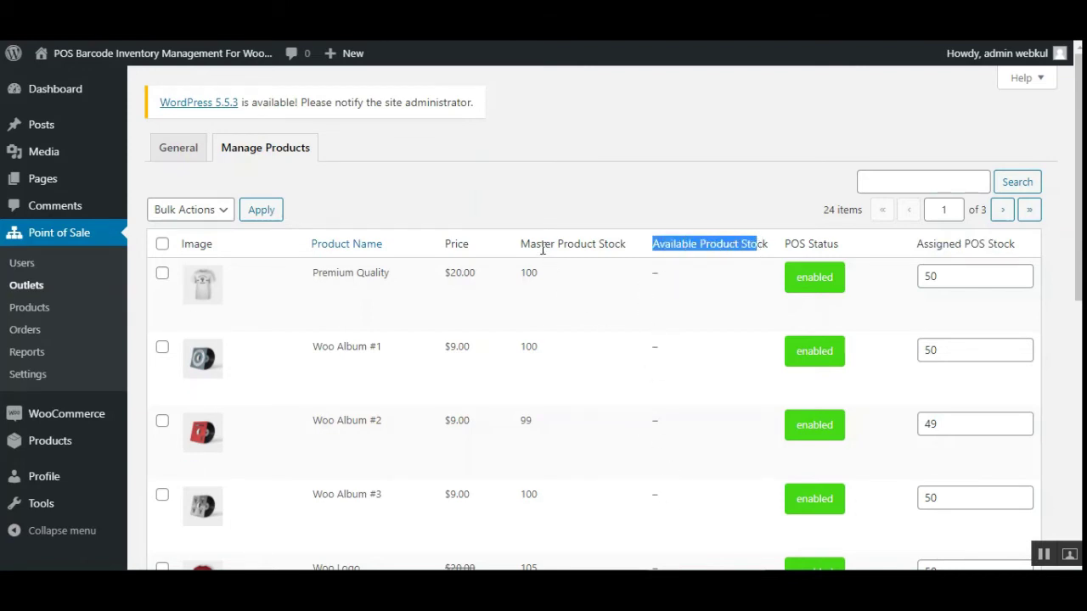
{"action": "left_click_drag", "start_coordinate": [541, 244], "coordinate": [604, 244]}
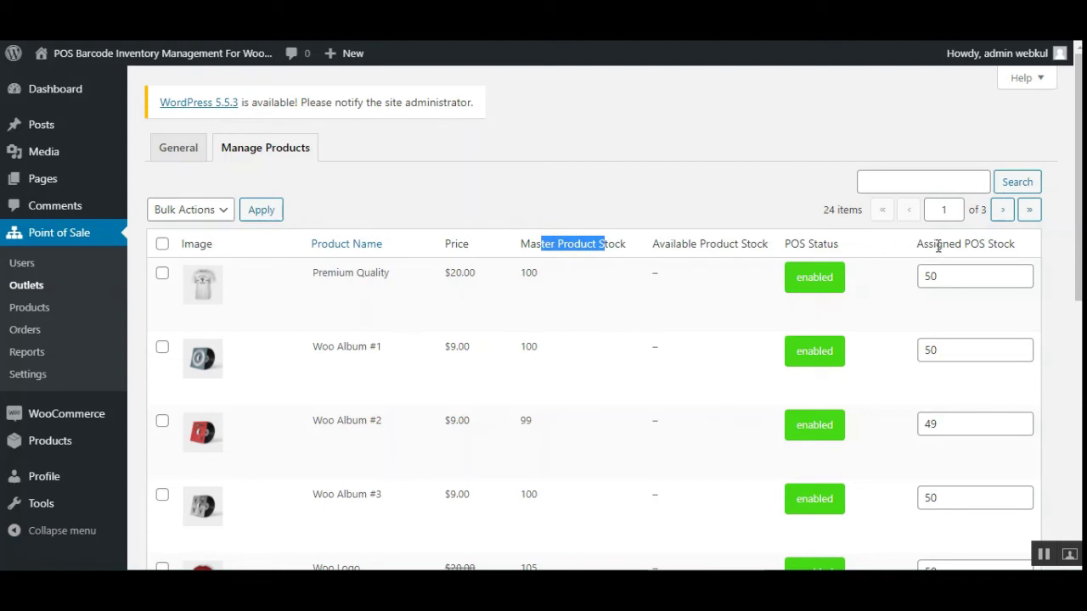
{"action": "left_click_drag", "start_coordinate": [938, 245], "coordinate": [983, 245]}
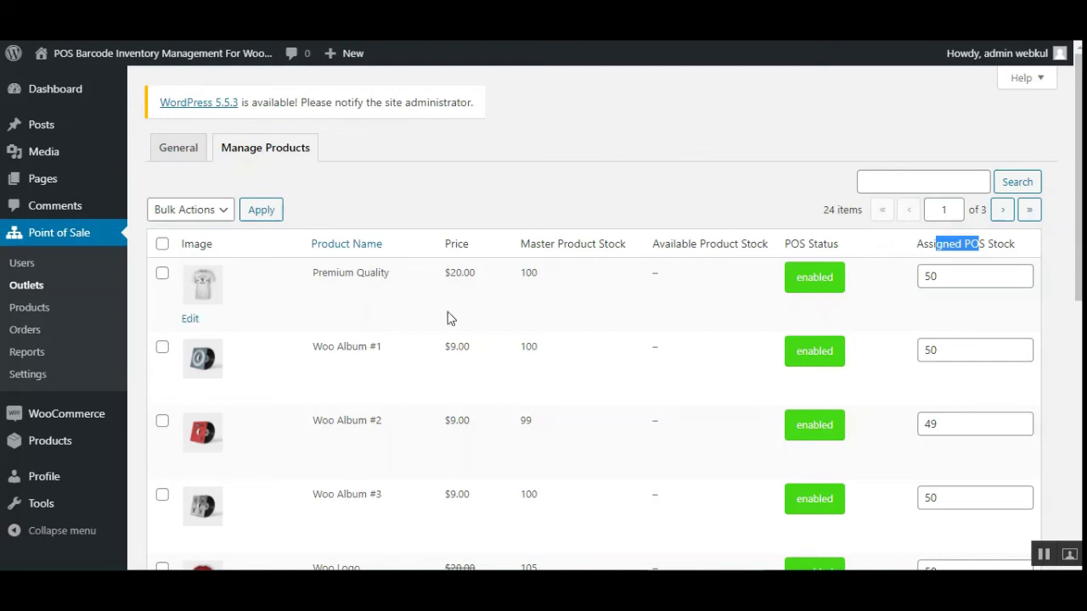
Open POS Settings in a new tab and set the inventory type to Centralized Stock Inventory.
{"action": "right_click", "coordinate": [36, 381]}
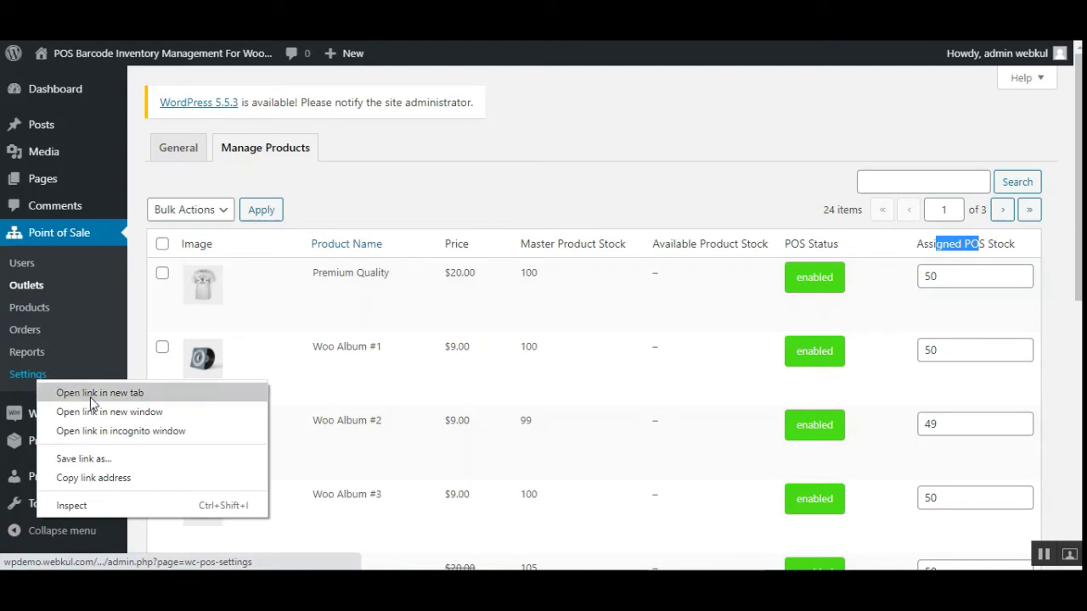
{"action": "left_click", "coordinate": [91, 394]}
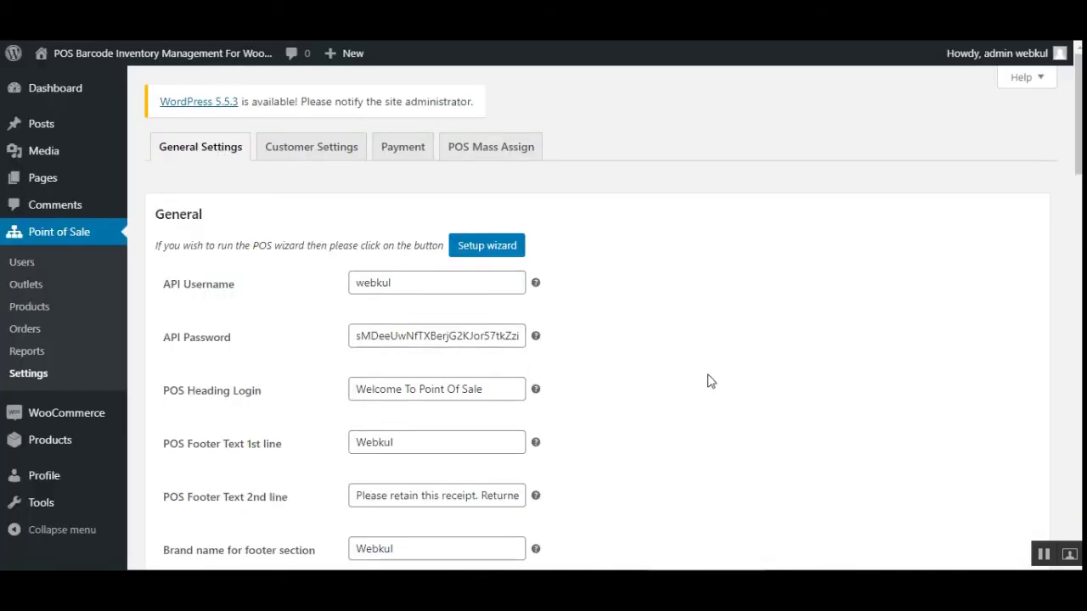
{"action": "scroll", "coordinate": [710, 382], "scroll_direction": "down", "scroll_amount": 3}
{"action": "scroll", "coordinate": [212, 395], "scroll_direction": "down", "scroll_amount": 1}
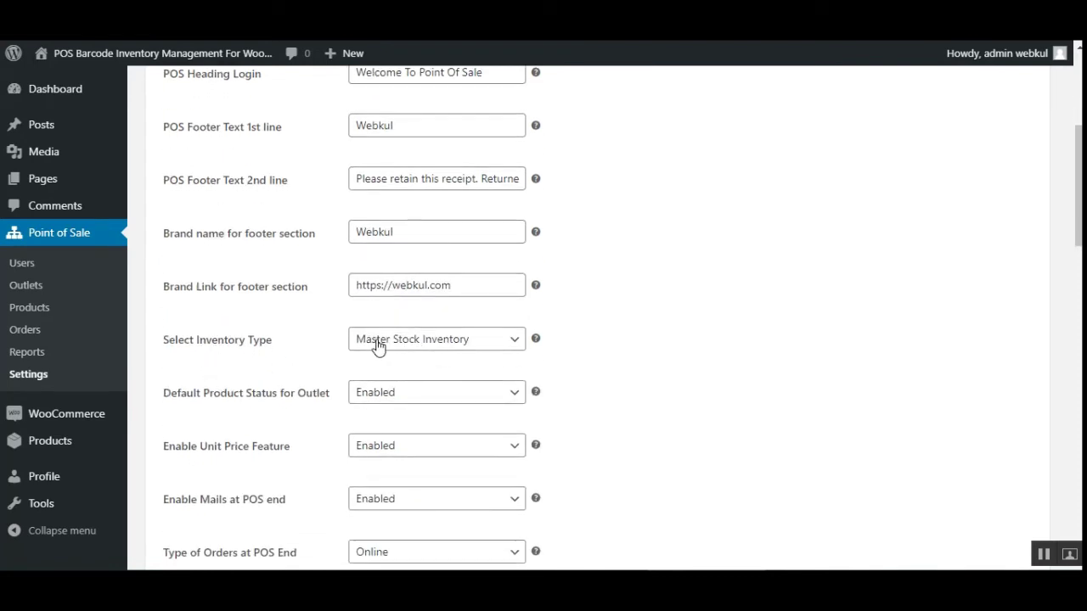
{"action": "left_click", "coordinate": [455, 345]}
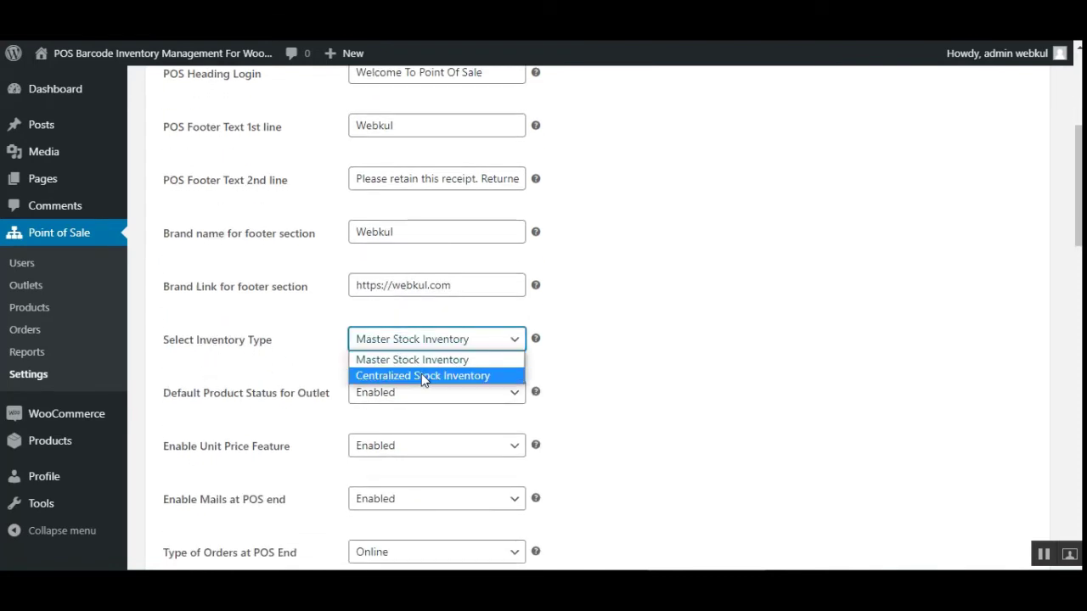
{"action": "left_click", "coordinate": [423, 377]}
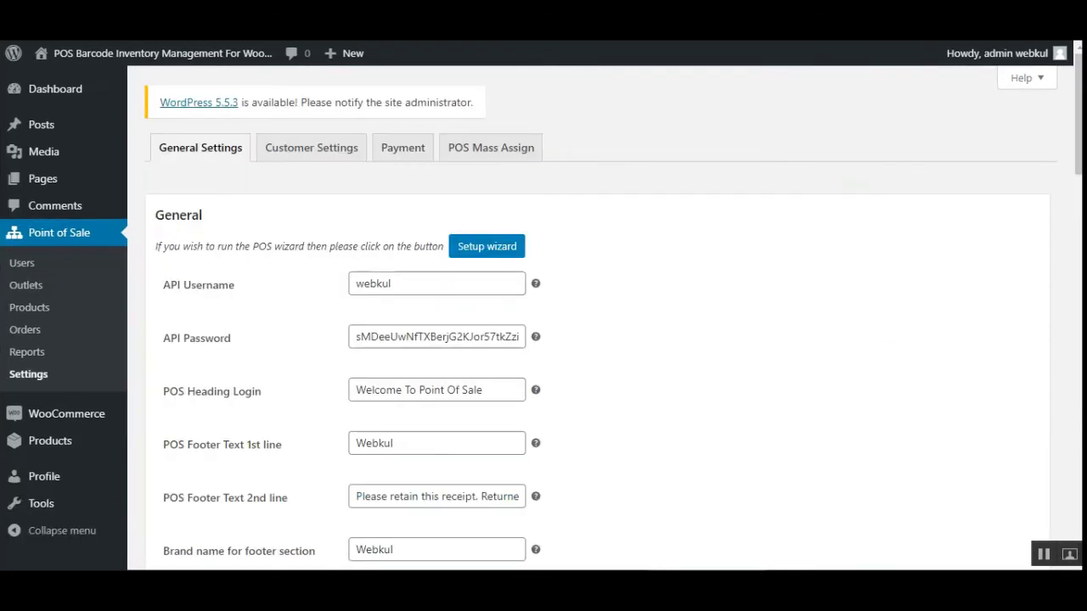
Confirm the Select Inventory Type dropdown stays on Centralized Stock Inventory.
{"action": "scroll", "coordinate": [639, 401], "scroll_direction": "down", "scroll_amount": 3}
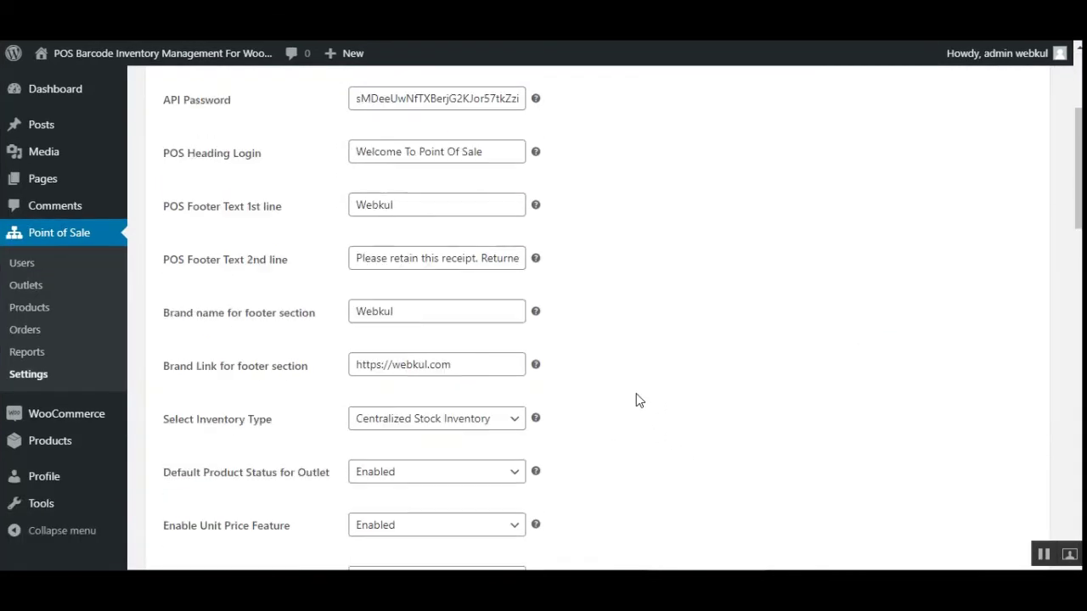
{"action": "left_click", "coordinate": [451, 434]}
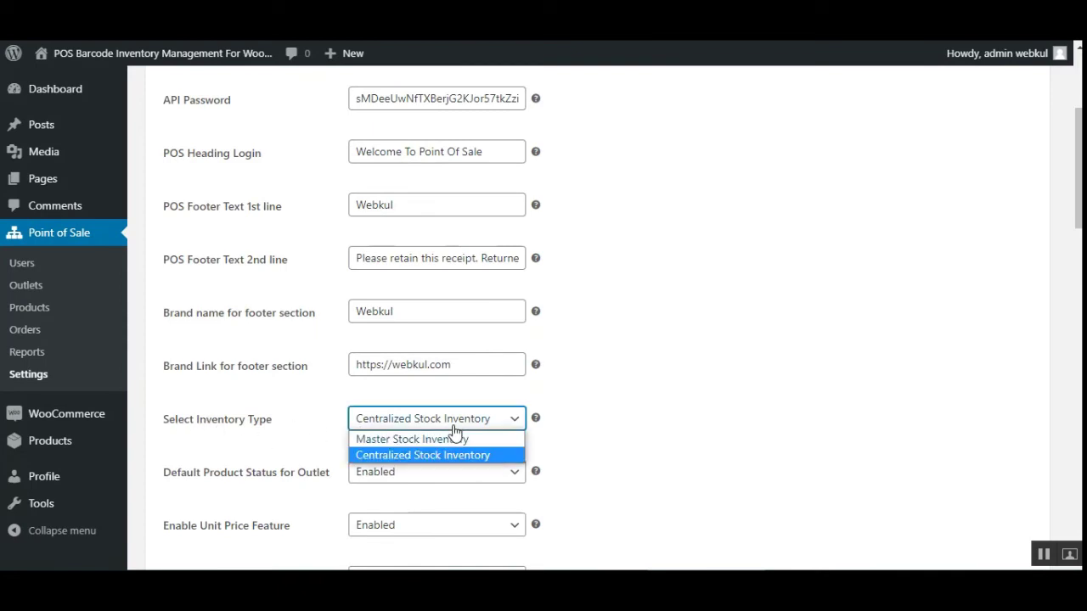
{"action": "left_click", "coordinate": [551, 457]}
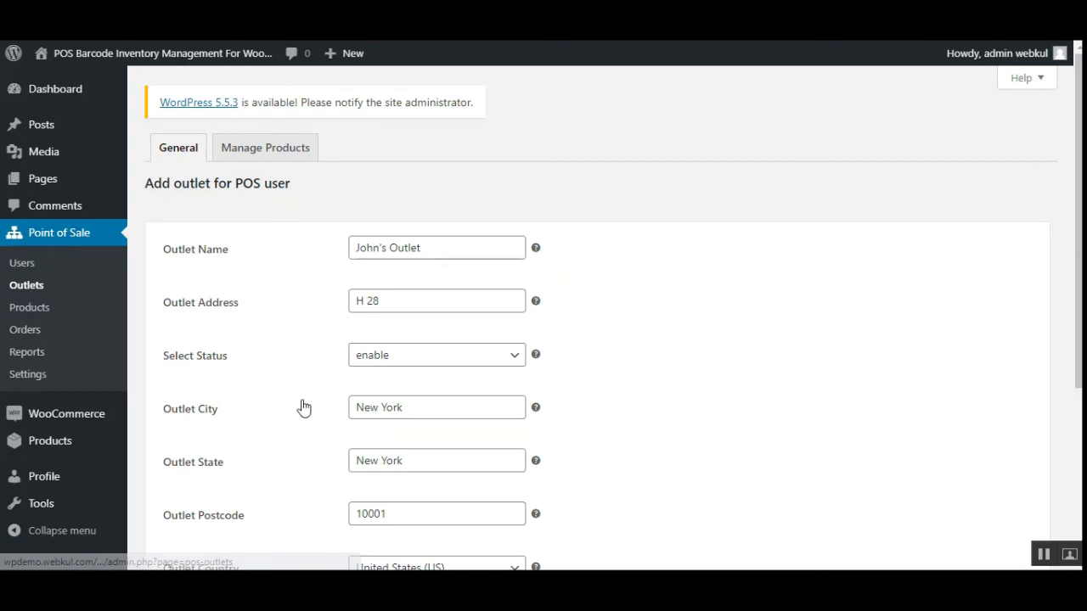
{"action": "scroll", "coordinate": [1078, 221], "scroll_direction": "down", "scroll_amount": 3}
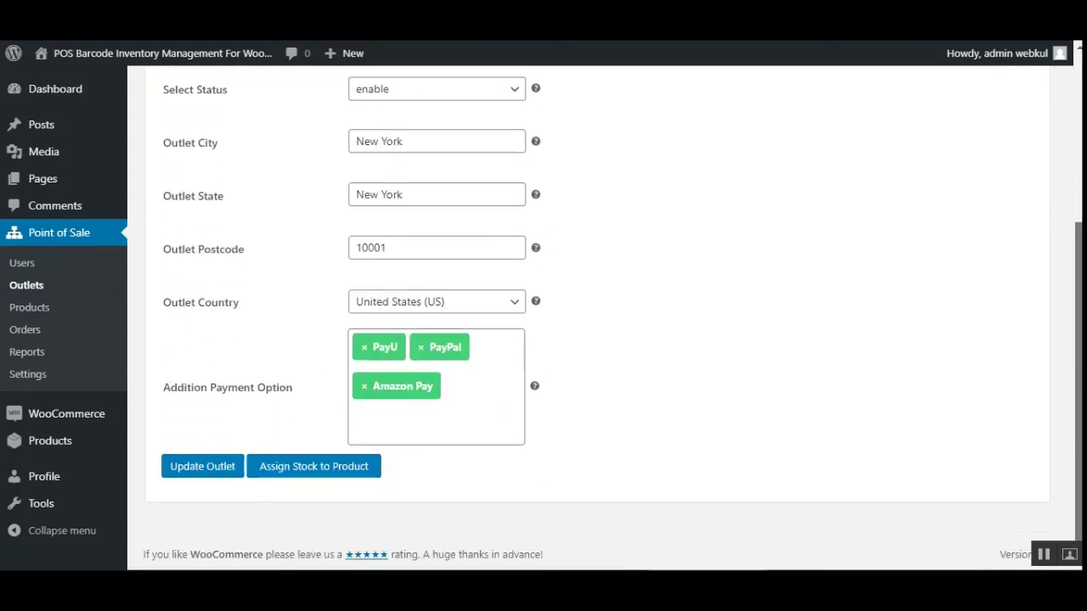
Search the stock assignment form for SKU T-SHIRT-SHIP-YOUR-IDEA-BLACK.
{"action": "left_click", "coordinate": [302, 473]}
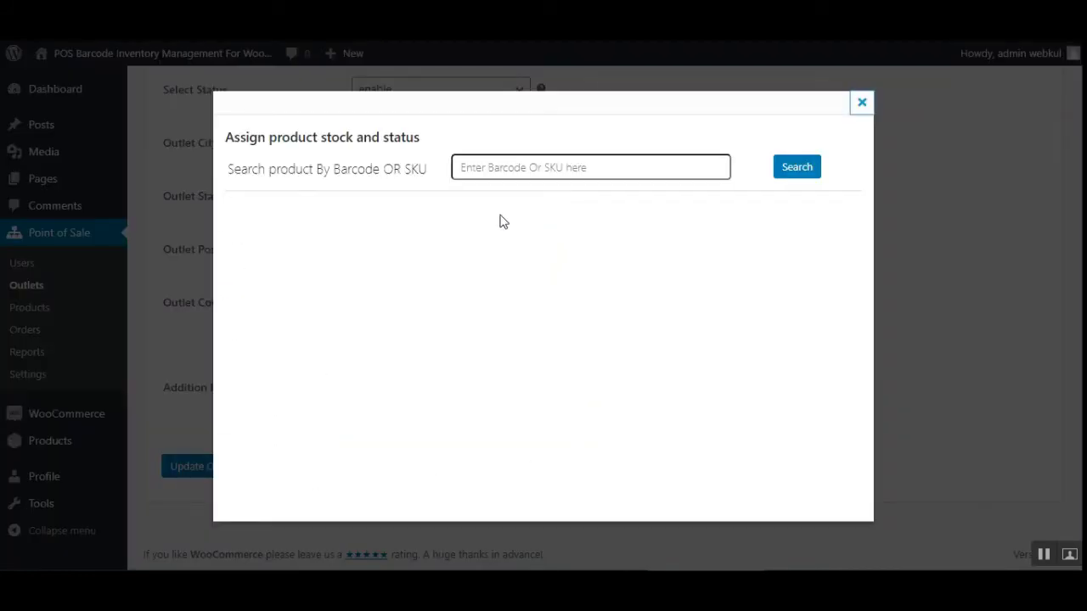
{"action": "left_click_drag", "start_coordinate": [274, 174], "coordinate": [375, 174]}
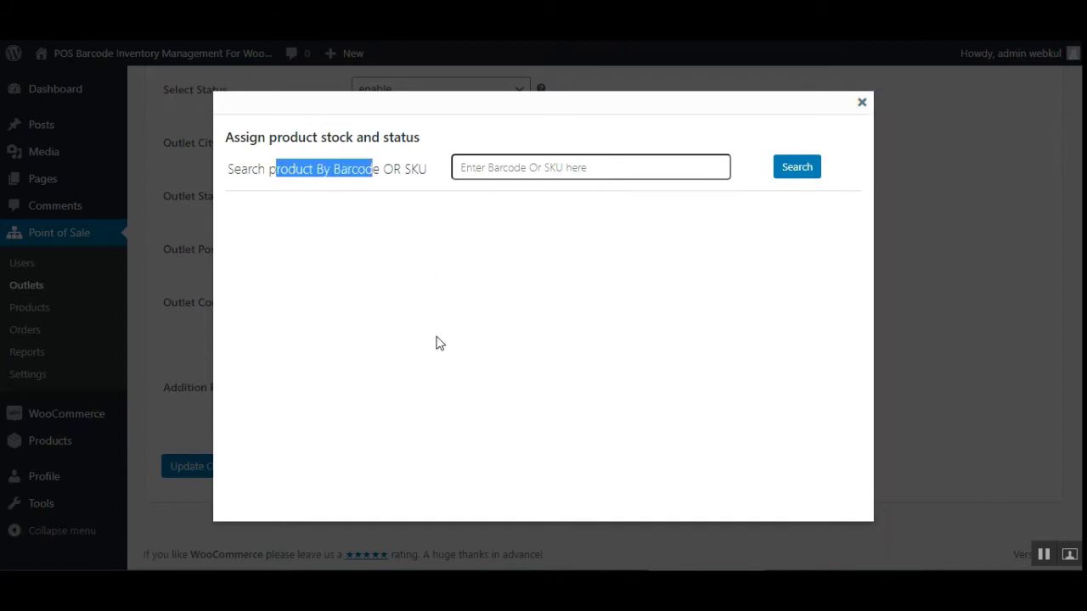
{"action": "left_click", "coordinate": [400, 178]}
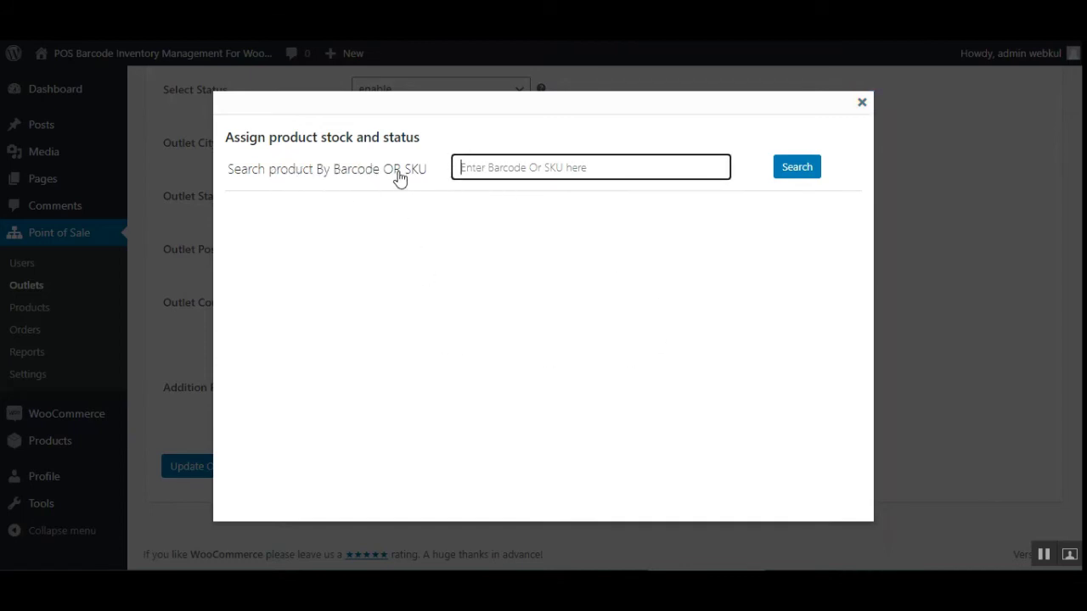
{"action": "right_click", "coordinate": [537, 167]}
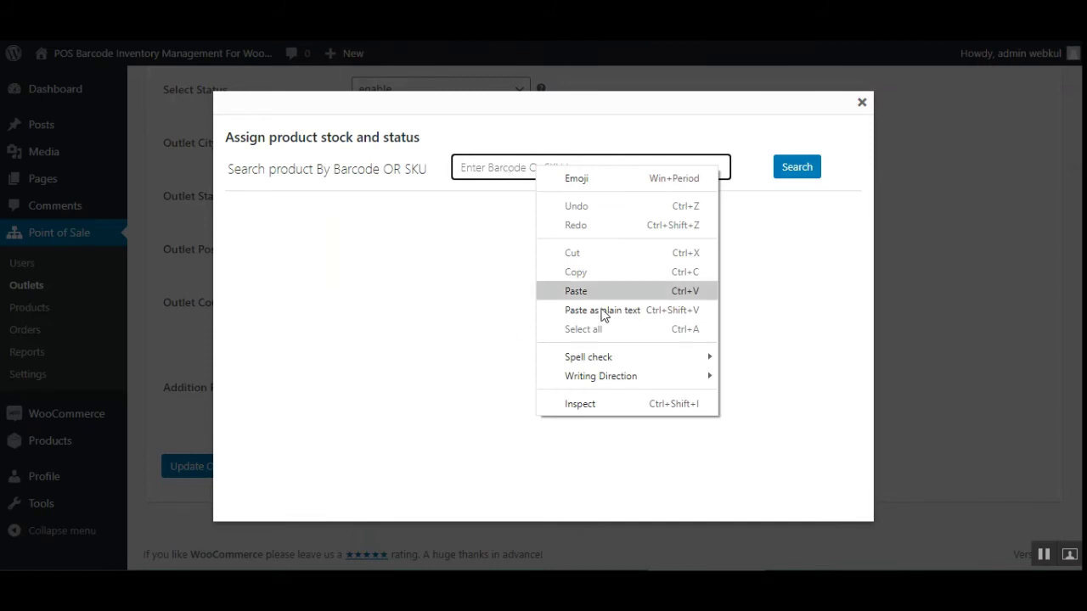
{"action": "right_click", "coordinate": [592, 166]}
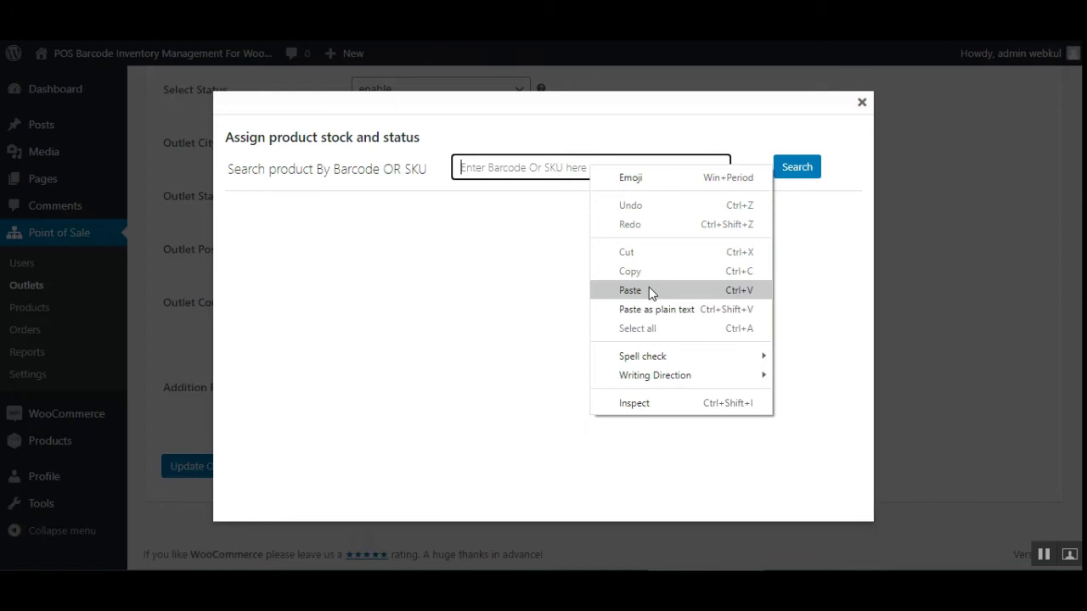
{"action": "left_click", "coordinate": [650, 290]}
{"action": "left_click", "coordinate": [797, 170]}
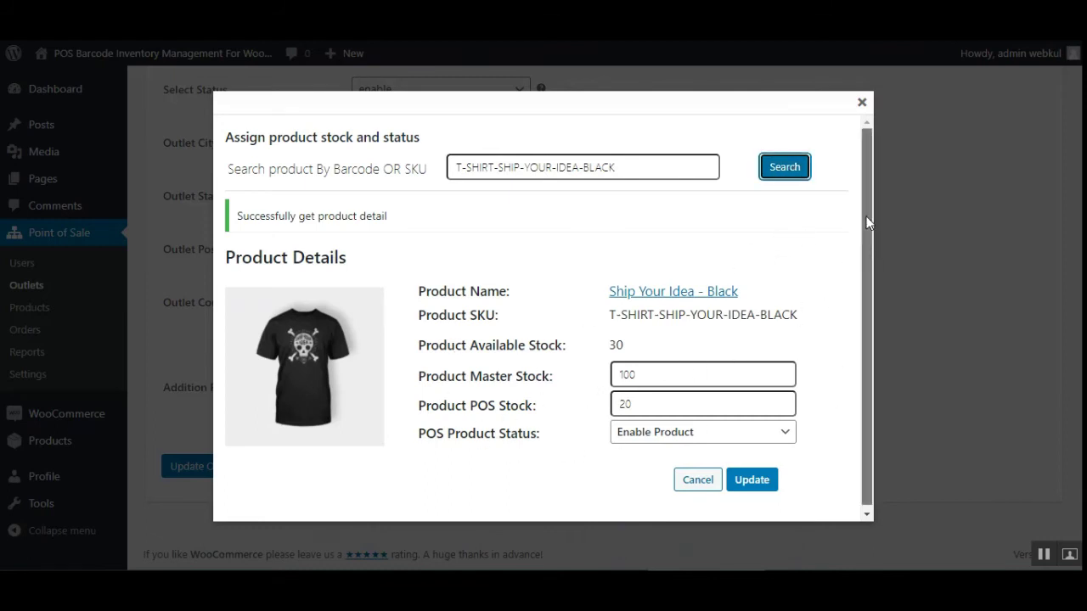
Check the black variation's available stock 30, master stock and POS stock, then update it.
{"action": "scroll", "coordinate": [865, 229], "scroll_direction": "down", "scroll_amount": 1}
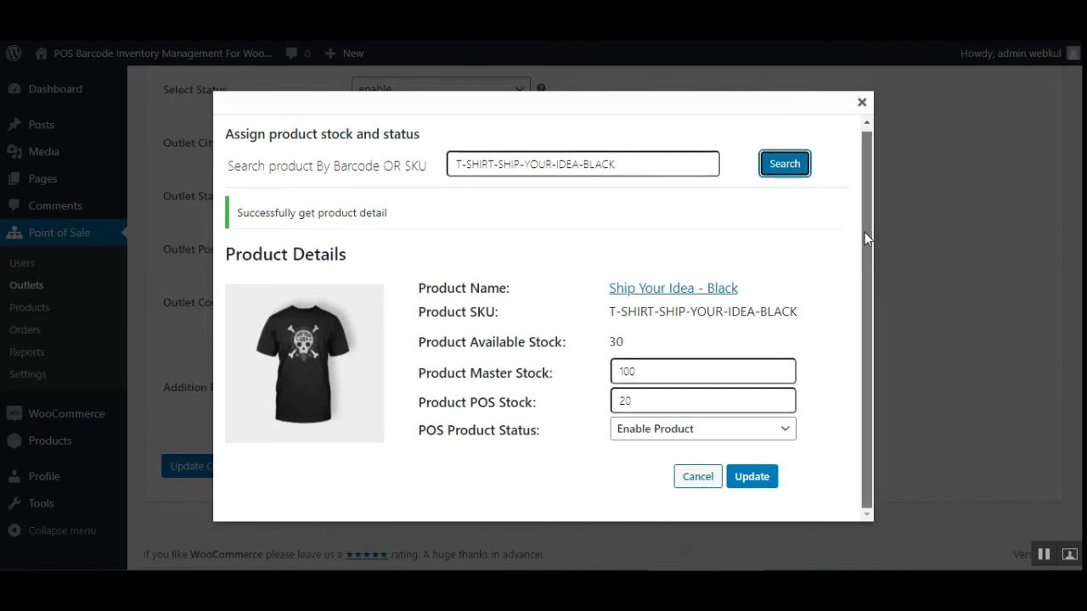
{"action": "double_click", "coordinate": [601, 166]}
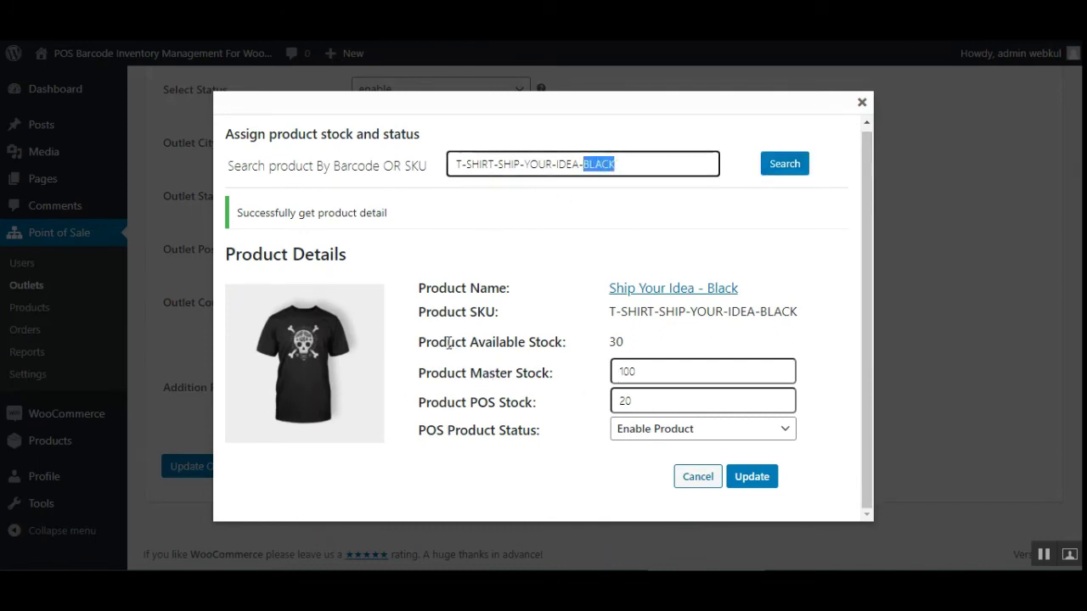
{"action": "left_click_drag", "start_coordinate": [427, 343], "coordinate": [595, 352]}
{"action": "double_click", "coordinate": [617, 342]}
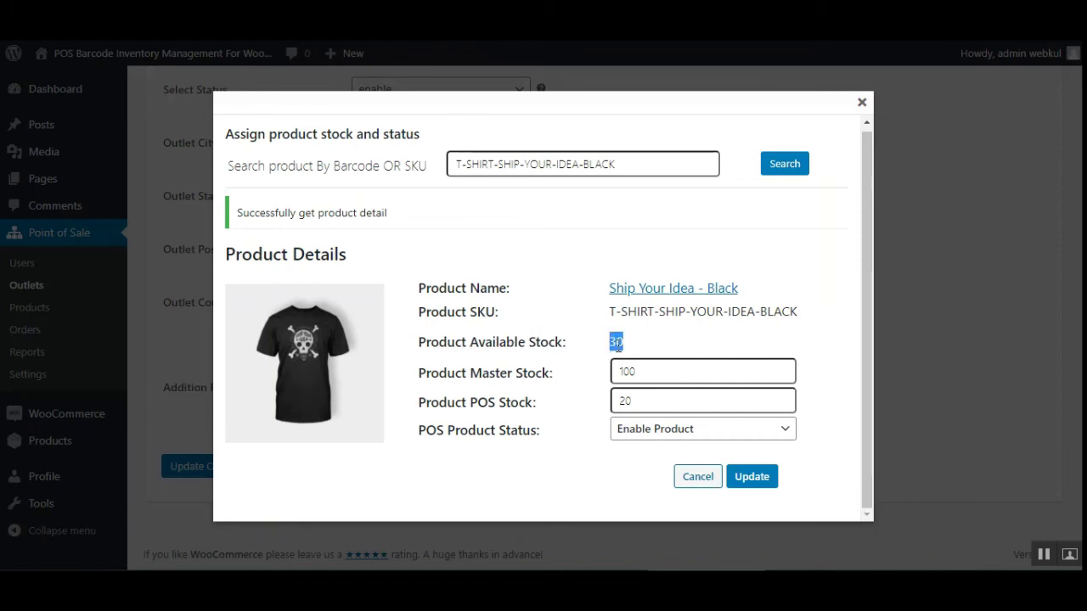
{"action": "left_click_drag", "start_coordinate": [439, 374], "coordinate": [577, 381]}
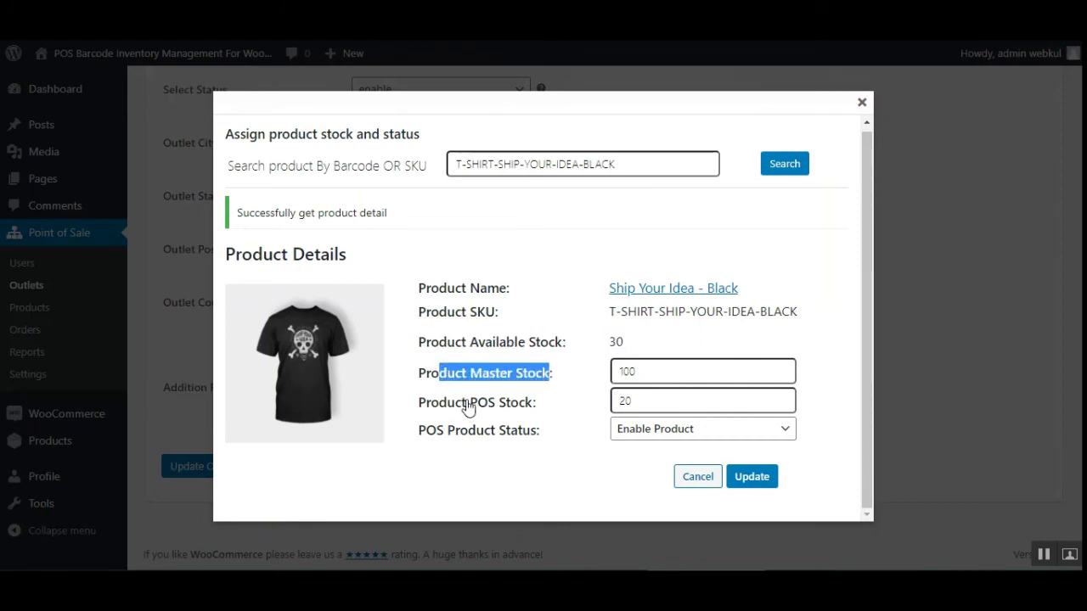
{"action": "left_click_drag", "start_coordinate": [447, 404], "coordinate": [553, 411]}
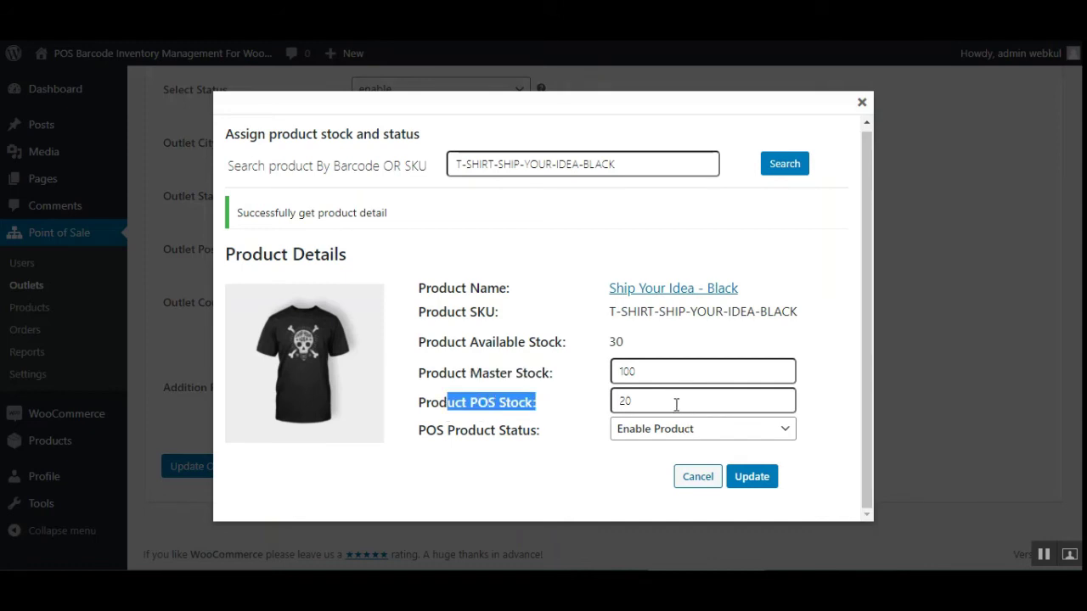
{"action": "left_click", "coordinate": [761, 481]}
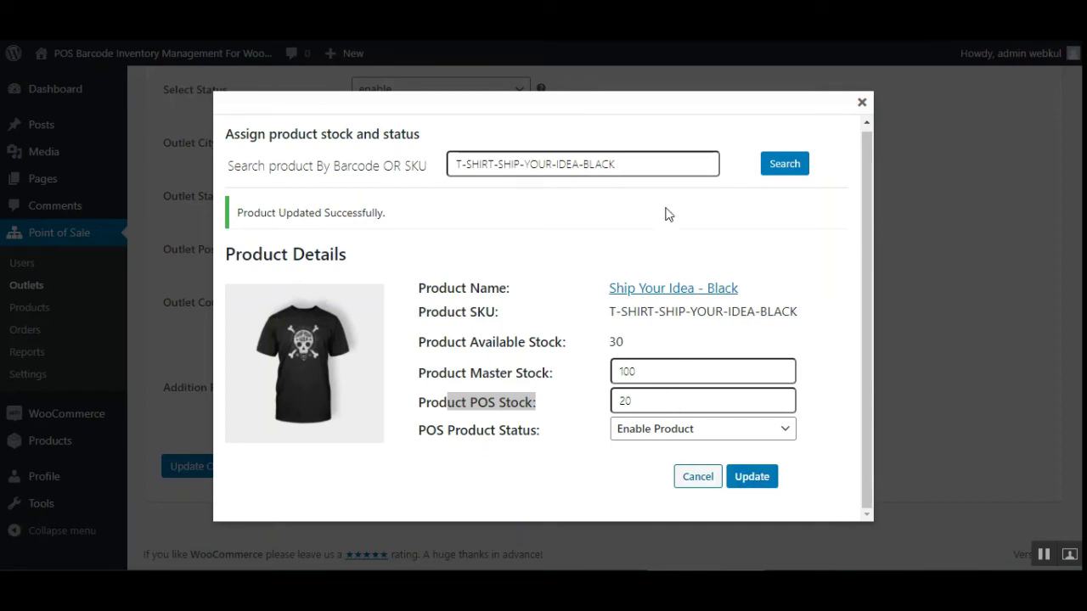
Replace the SKU in the search box with the newly pasted SKU.
{"action": "left_click_drag", "start_coordinate": [629, 166], "coordinate": [436, 169]}
{"action": "key", "text": "ctrl+c"}
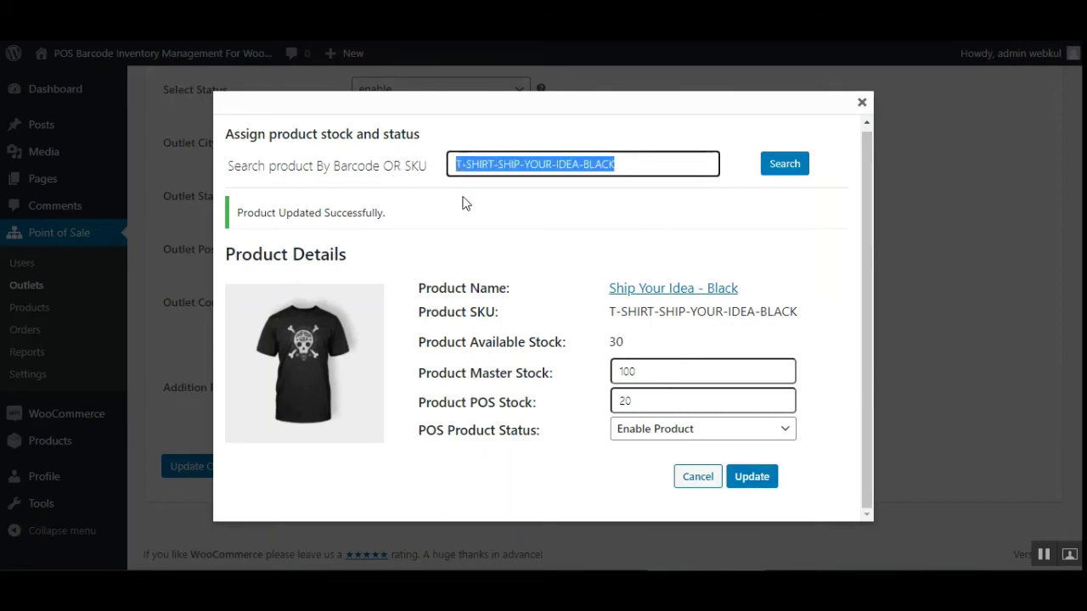
{"action": "right_click", "coordinate": [538, 164]}
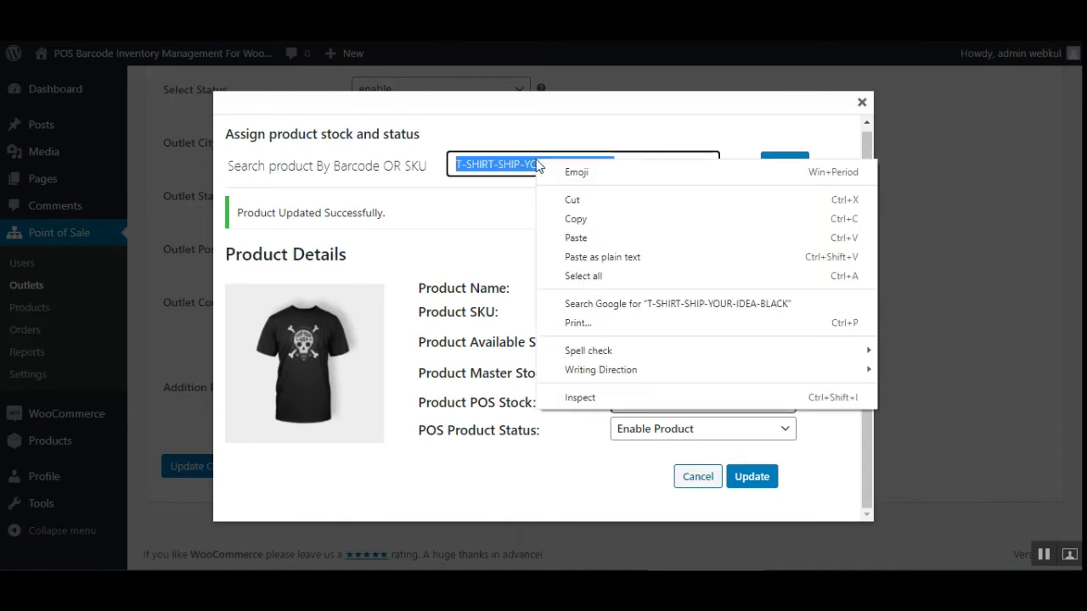
{"action": "left_click", "coordinate": [614, 240]}
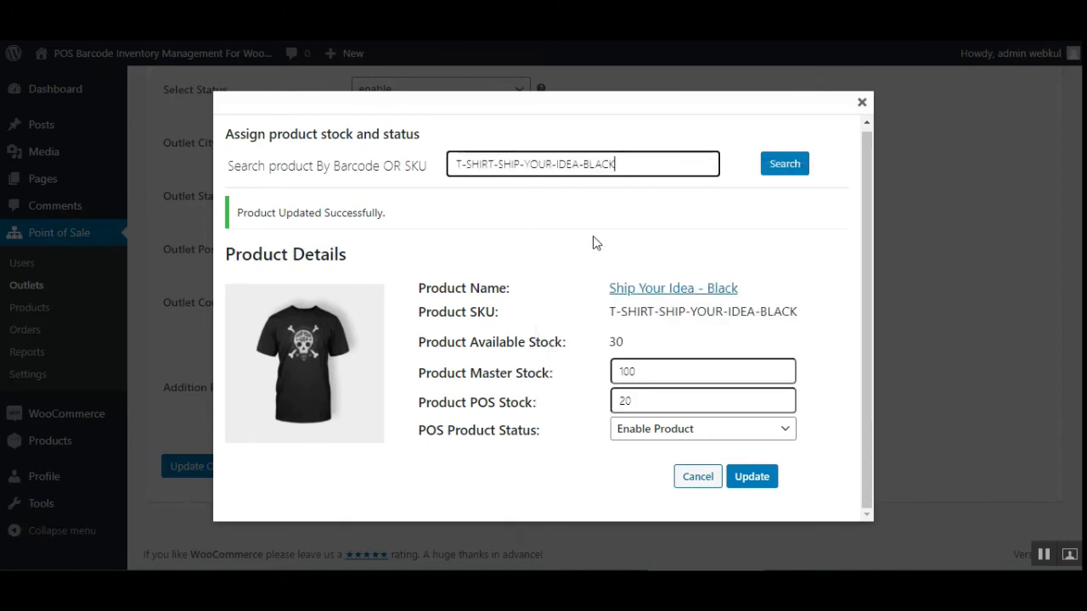
Look up the Ship Your Idea - Green variation by its SKU.
{"action": "left_click", "coordinate": [787, 168]}
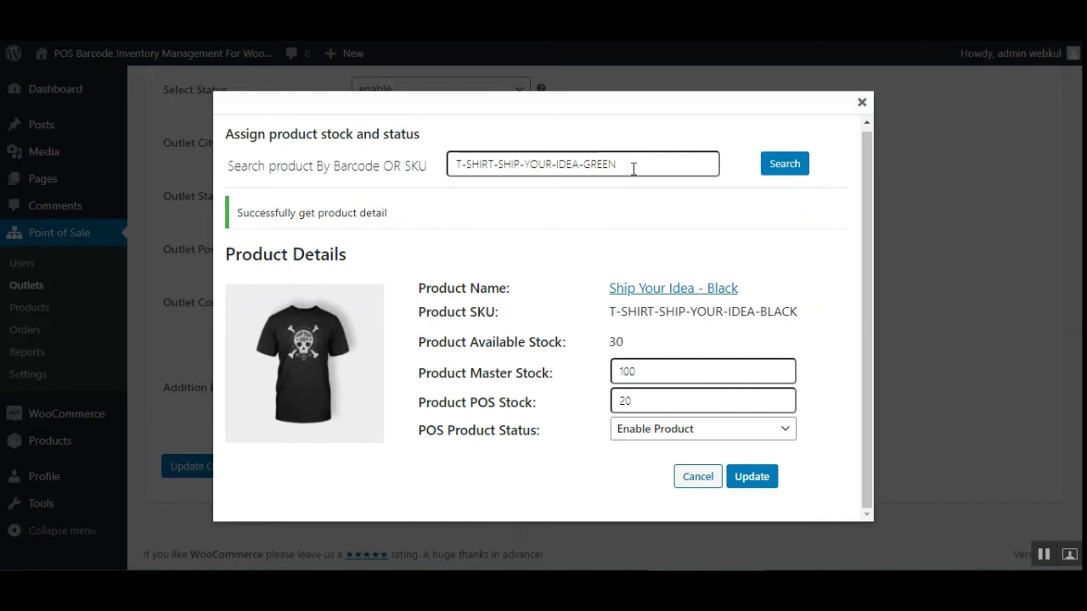
{"action": "left_click", "coordinate": [798, 167]}
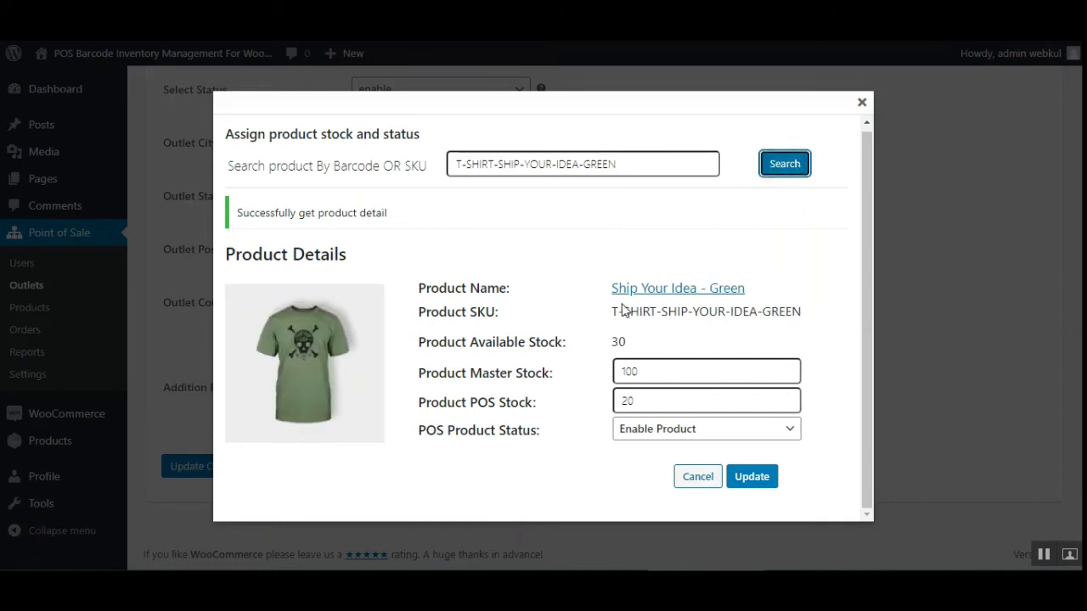
{"action": "left_click_drag", "start_coordinate": [629, 312], "coordinate": [807, 321]}
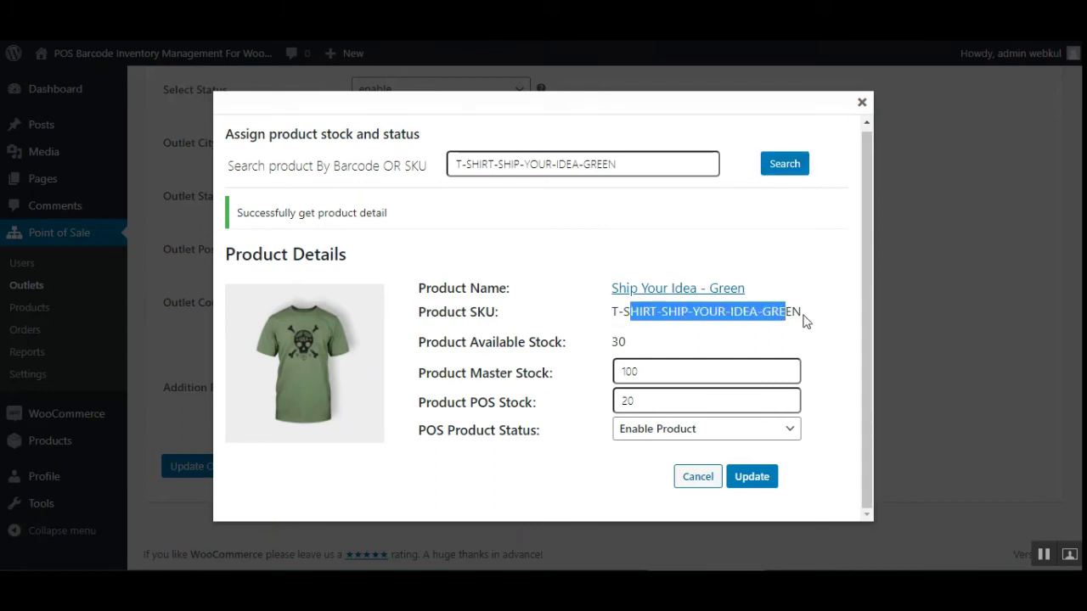
{"action": "triple_click", "coordinate": [806, 314]}
{"action": "left_click", "coordinate": [794, 316]}
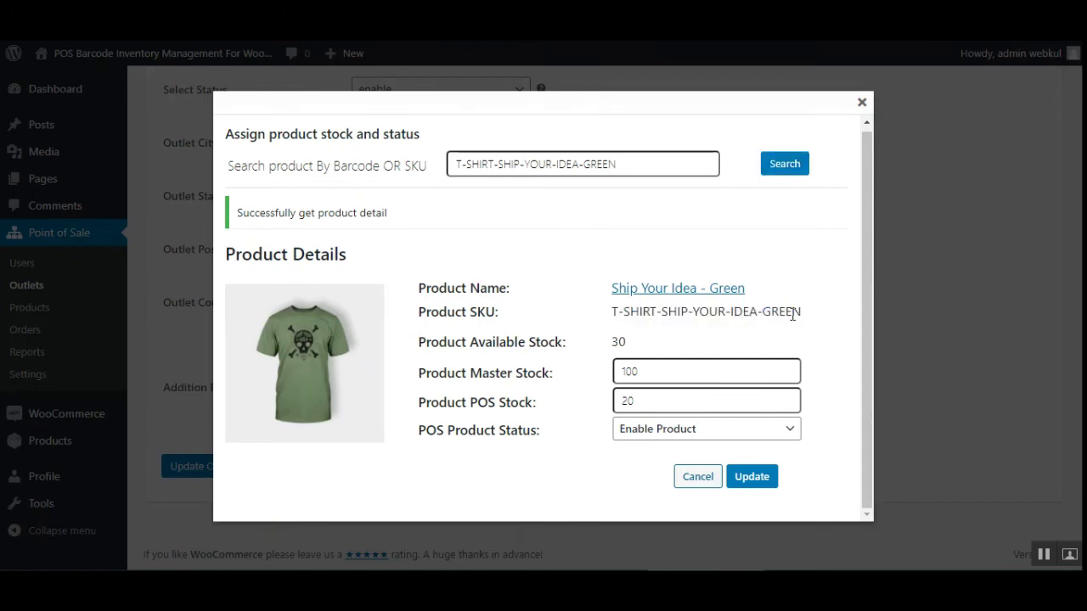
Check the green variation's available stock, master stock 100 and POS stock 20.
{"action": "left_click_drag", "start_coordinate": [440, 349], "coordinate": [553, 344]}
{"action": "left_click", "coordinate": [586, 348]}
{"action": "left_click_drag", "start_coordinate": [435, 381], "coordinate": [568, 375]}
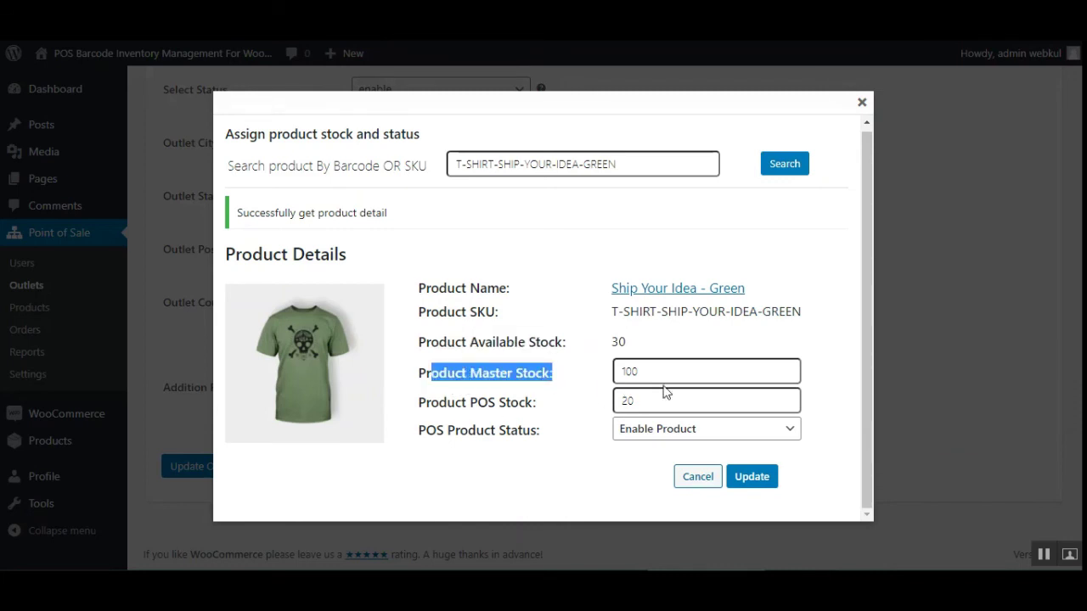
{"action": "left_click_drag", "start_coordinate": [431, 409], "coordinate": [532, 411]}
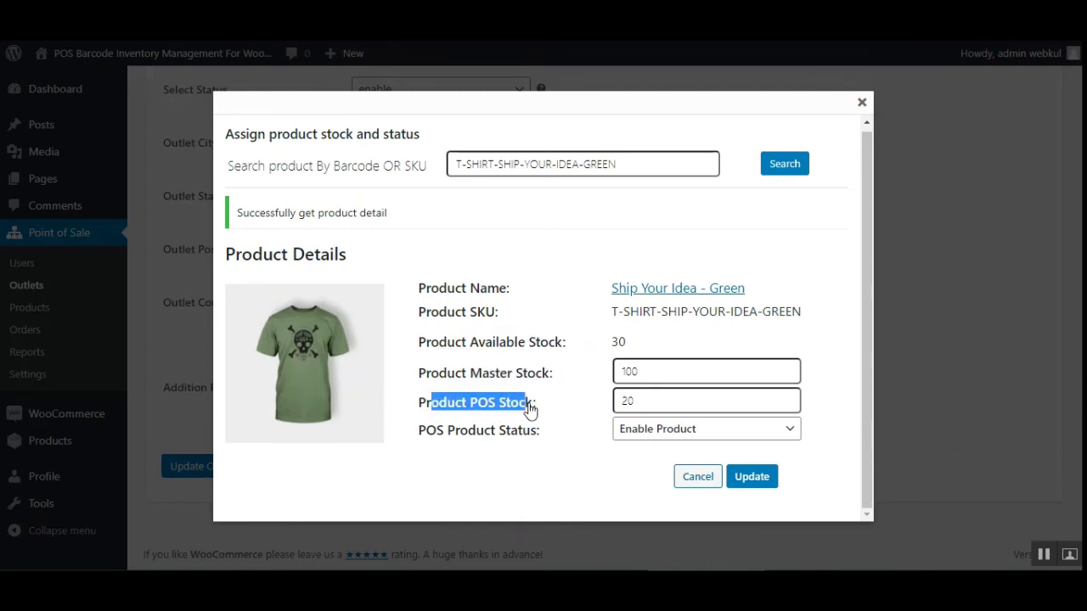
{"action": "double_click", "coordinate": [643, 405]}
{"action": "double_click", "coordinate": [625, 371]}
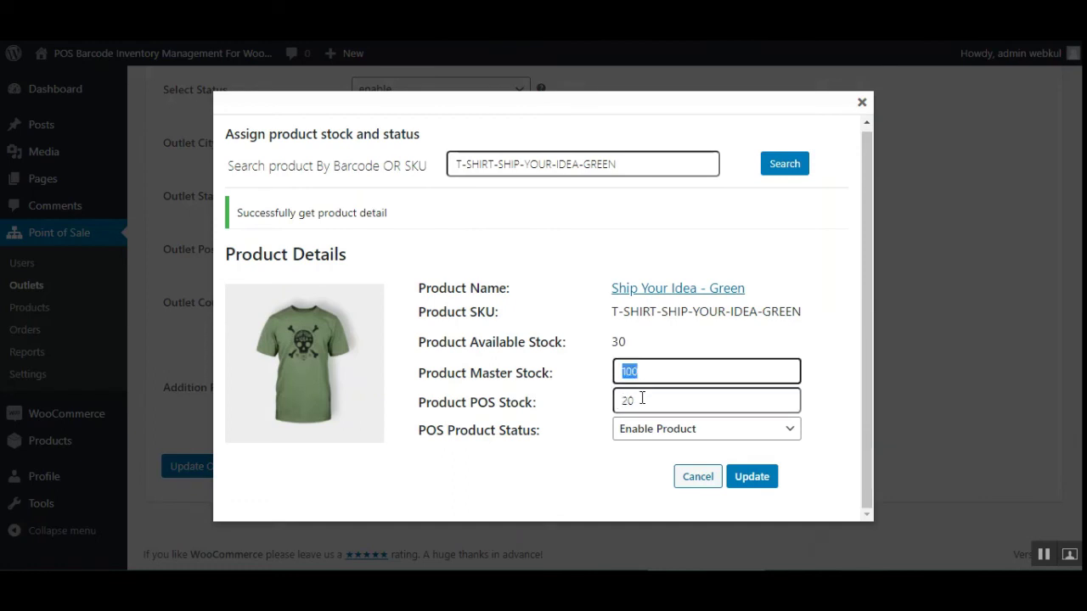
{"action": "double_click", "coordinate": [642, 399]}
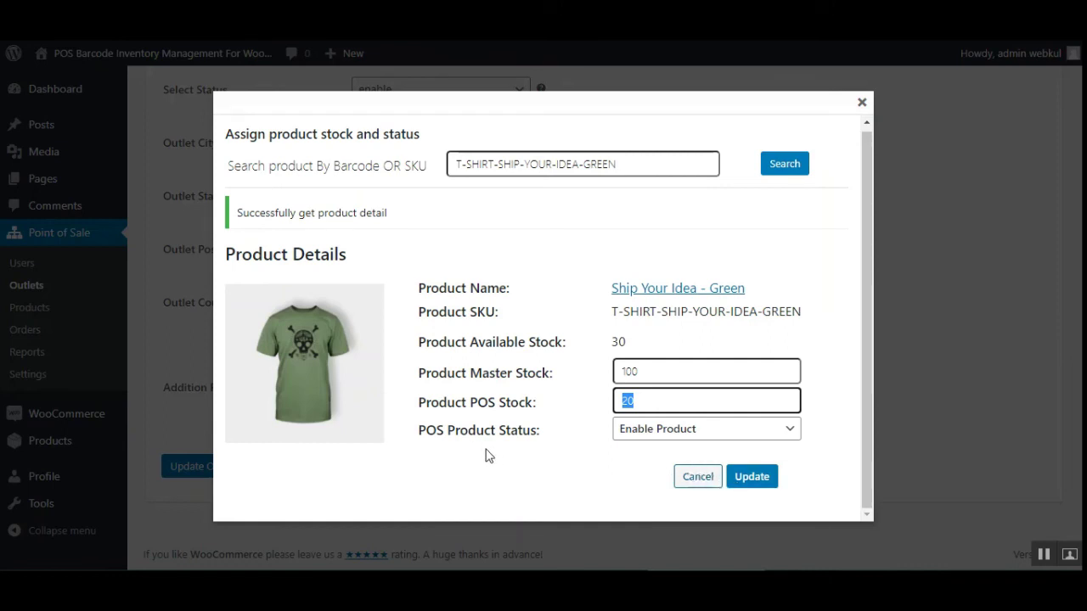
Keep the green variation enabled for POS, update it, and clear the form.
{"action": "left_click_drag", "start_coordinate": [436, 431], "coordinate": [526, 433]}
{"action": "left_click", "coordinate": [752, 435]}
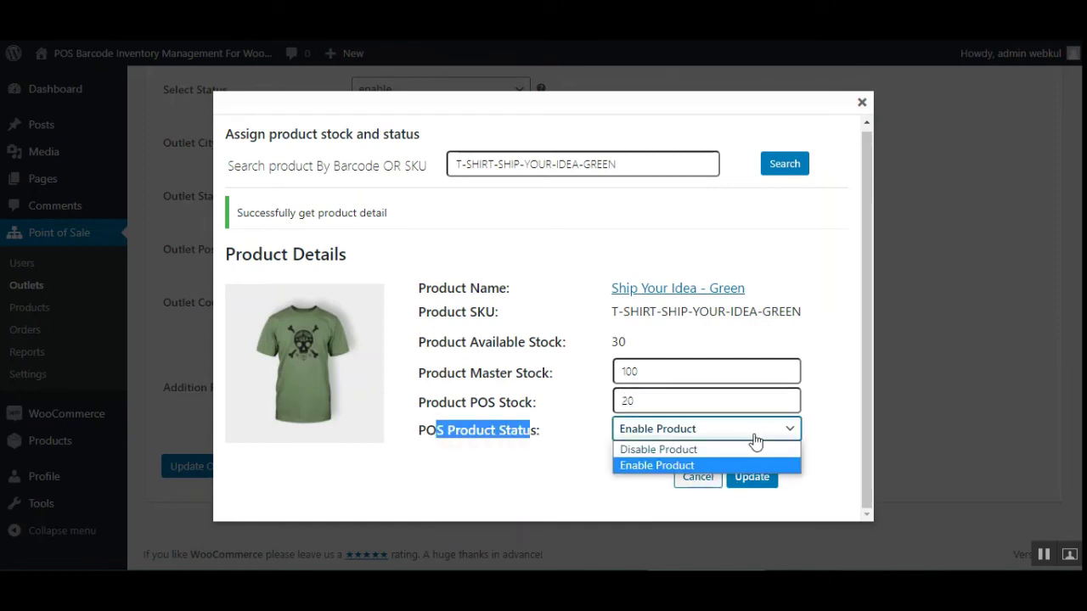
{"action": "left_click", "coordinate": [553, 478]}
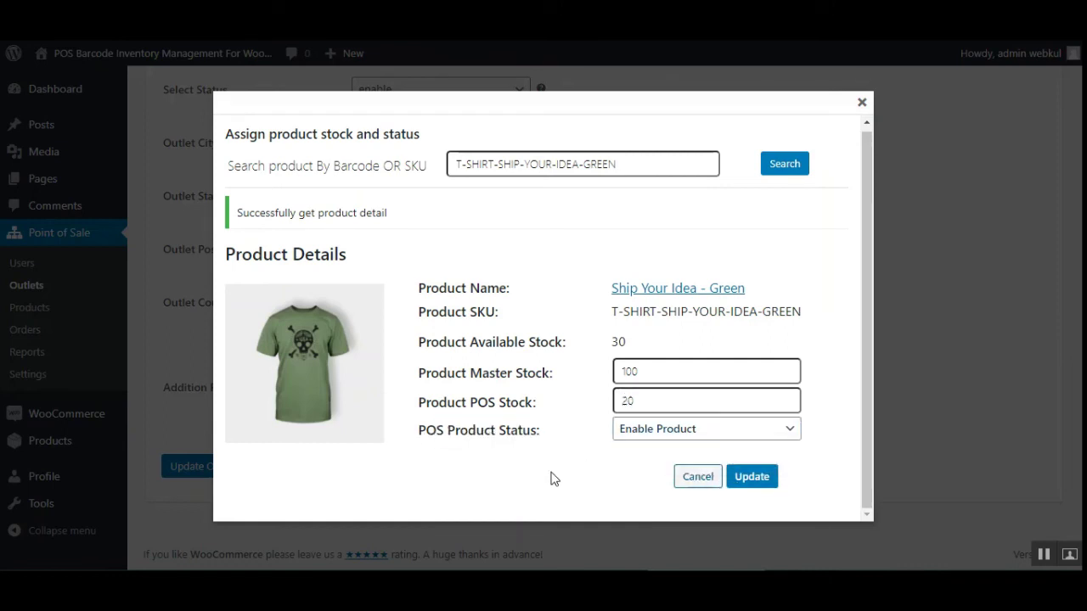
{"action": "left_click", "coordinate": [752, 477]}
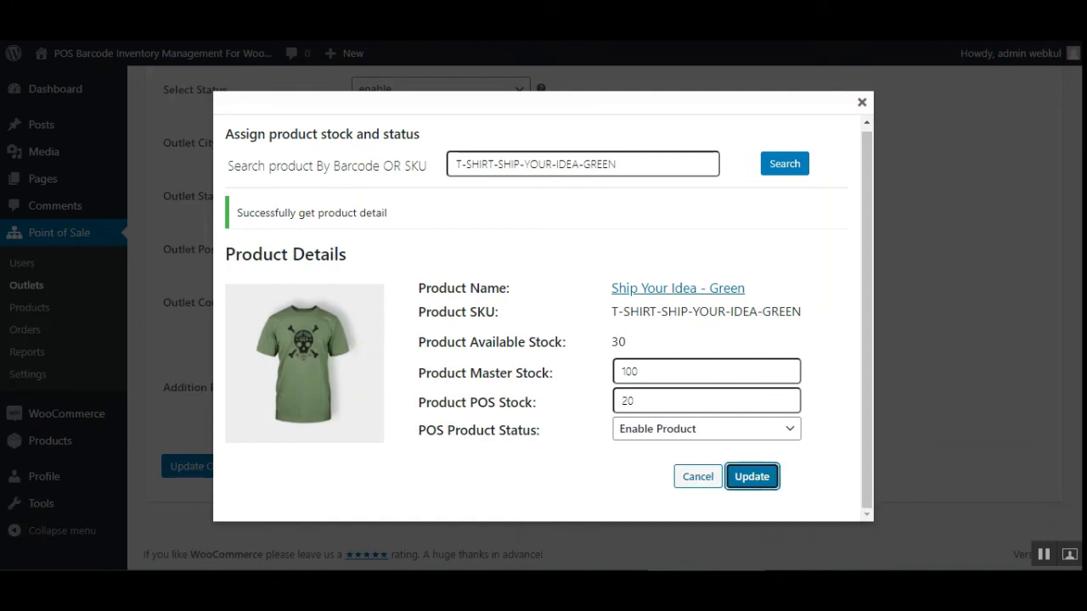
{"action": "left_click", "coordinate": [1042, 554]}
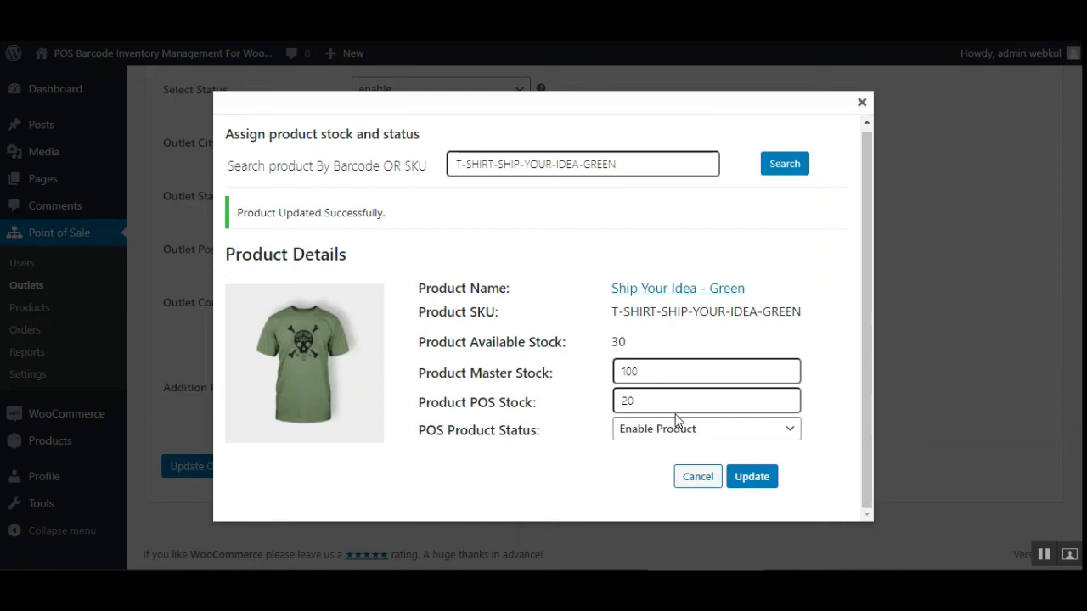
{"action": "left_click", "coordinate": [697, 480]}
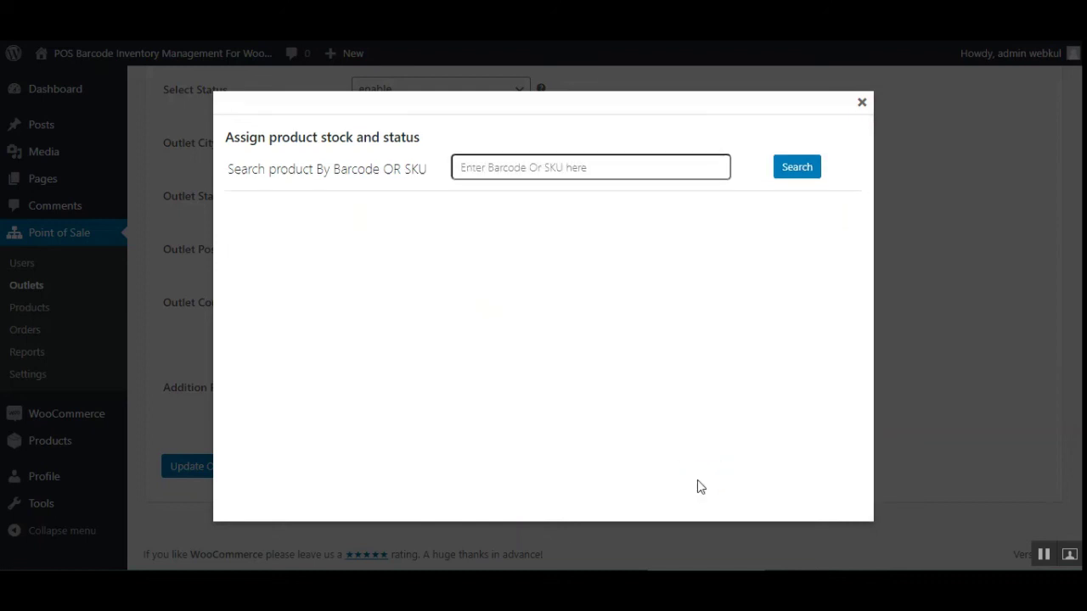
Close the dialog and go to page 2 of the outlet's Manage Products list.
{"action": "left_click", "coordinate": [859, 104]}
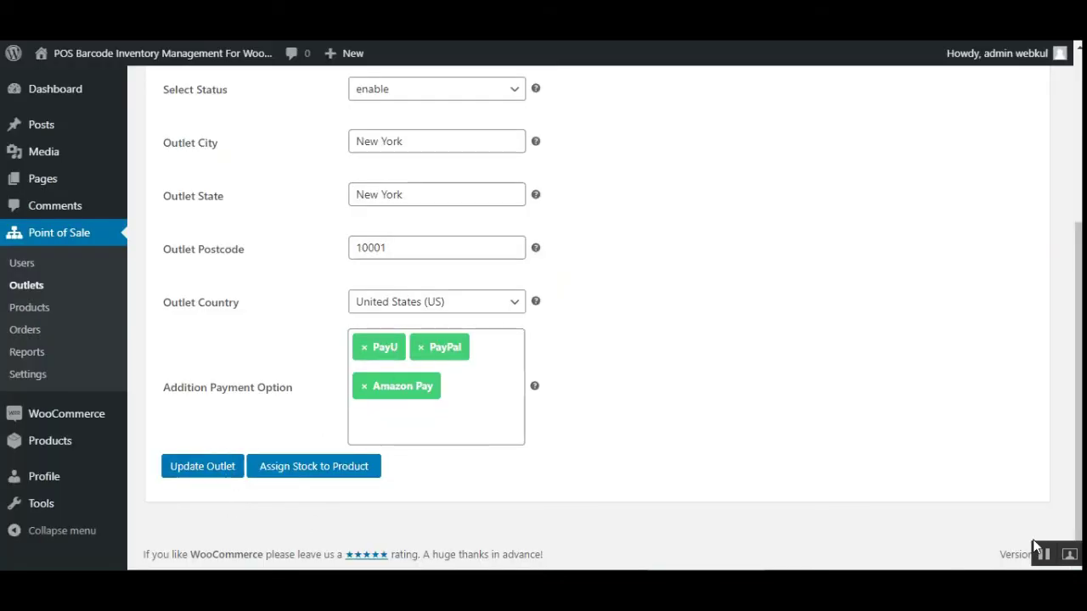
{"action": "scroll", "coordinate": [406, 337], "scroll_direction": "up", "scroll_amount": 3}
{"action": "left_click", "coordinate": [268, 158]}
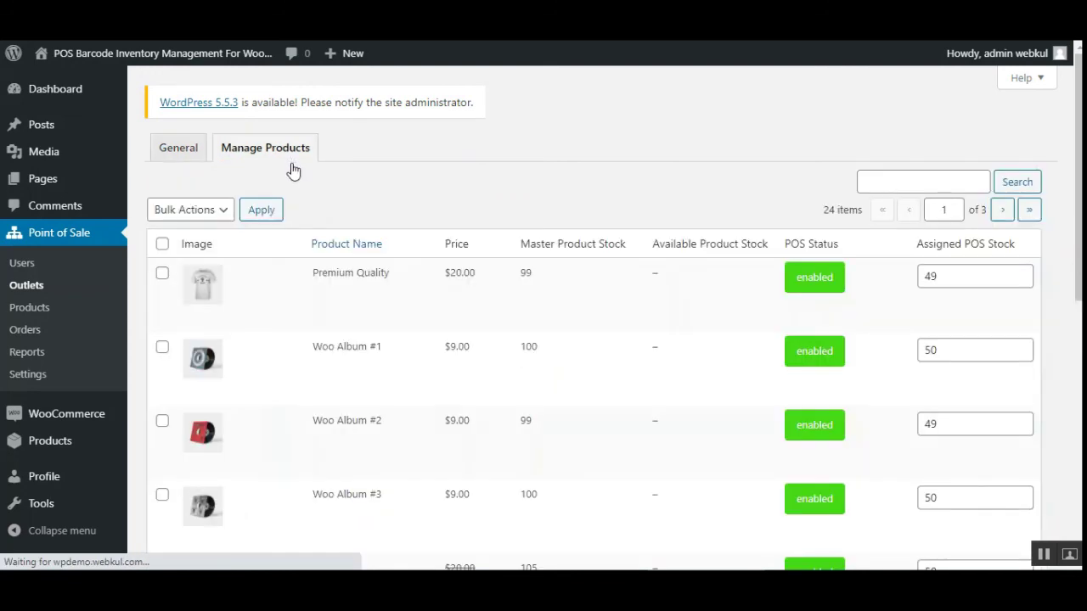
{"action": "scroll", "coordinate": [662, 475], "scroll_direction": "down", "scroll_amount": 6}
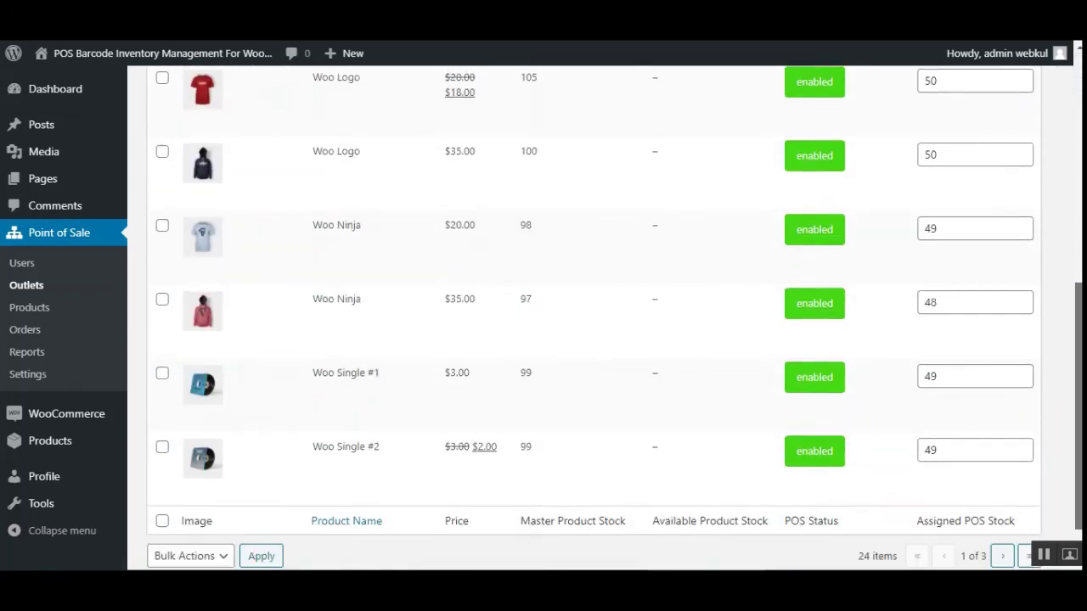
{"action": "left_click", "coordinate": [1003, 520]}
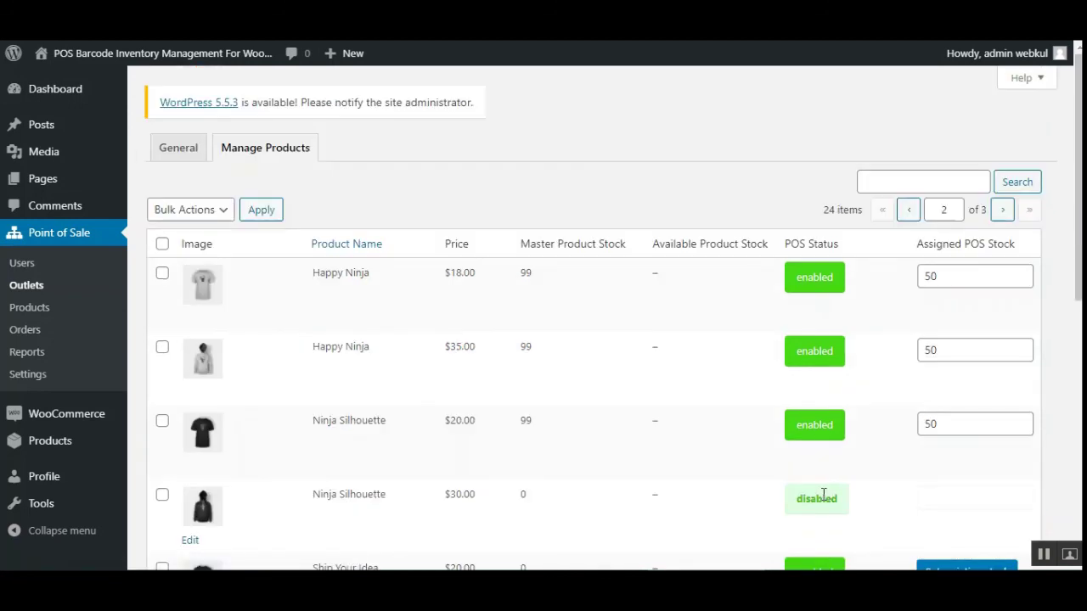
{"action": "scroll", "coordinate": [823, 494], "scroll_direction": "down", "scroll_amount": 4}
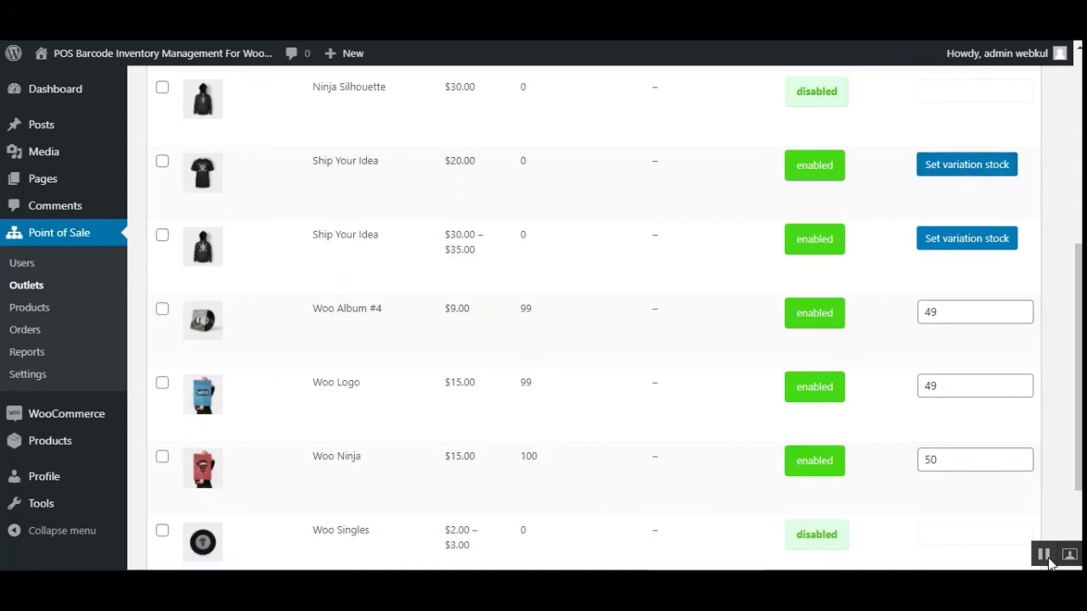
Open Ship Your Idea's variation stock and check Green's master stock 100 and available 30.
{"action": "left_click", "coordinate": [965, 171]}
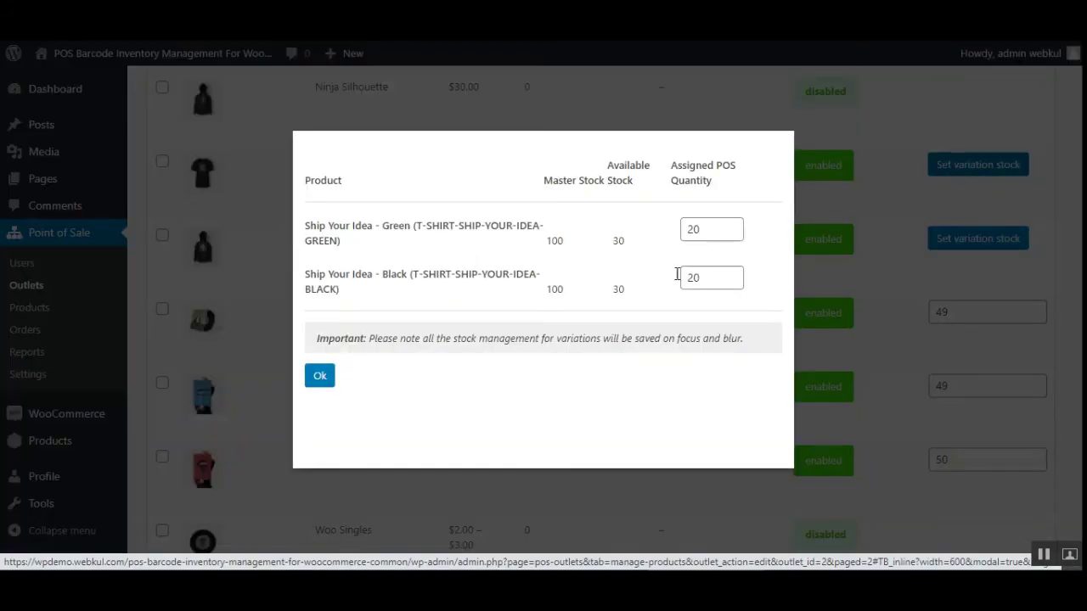
{"action": "double_click", "coordinate": [550, 242]}
{"action": "double_click", "coordinate": [618, 241]}
{"action": "double_click", "coordinate": [553, 241]}
{"action": "left_click_drag", "start_coordinate": [612, 239], "coordinate": [635, 246]}
{"action": "left_click", "coordinate": [644, 385]}
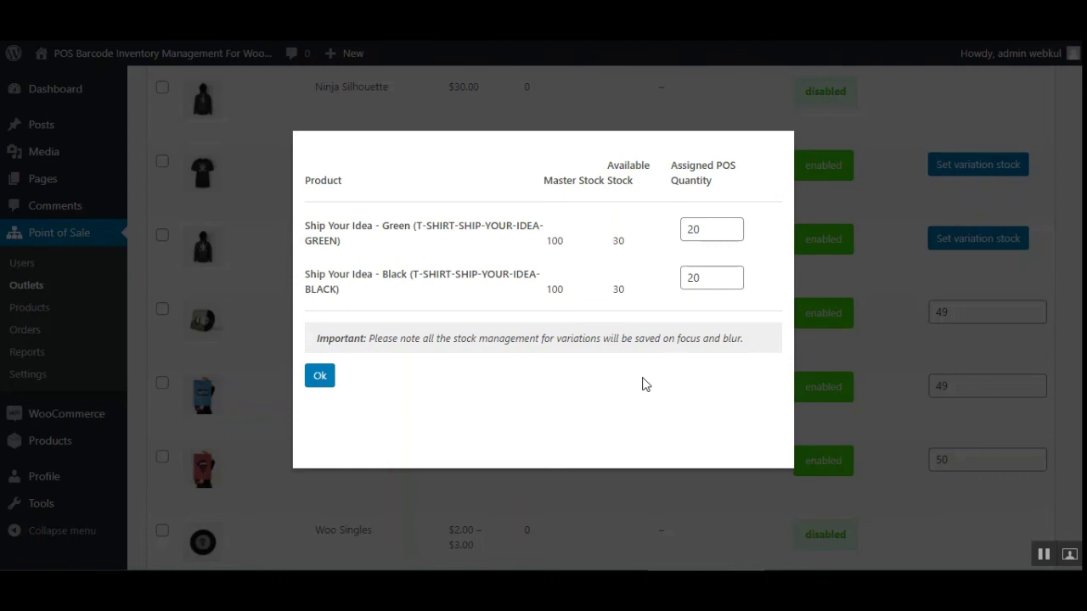